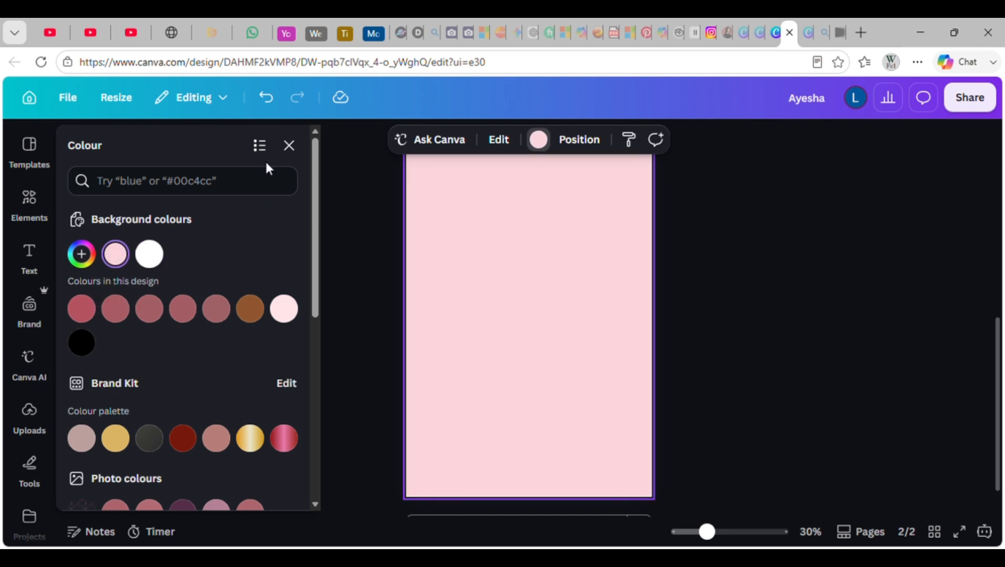
Place the uploaded strawberry ice cream cone image on page 2 and remove its background
{"action": "left_click", "coordinate": [289, 146]}
{"action": "left_click", "coordinate": [27, 411]}
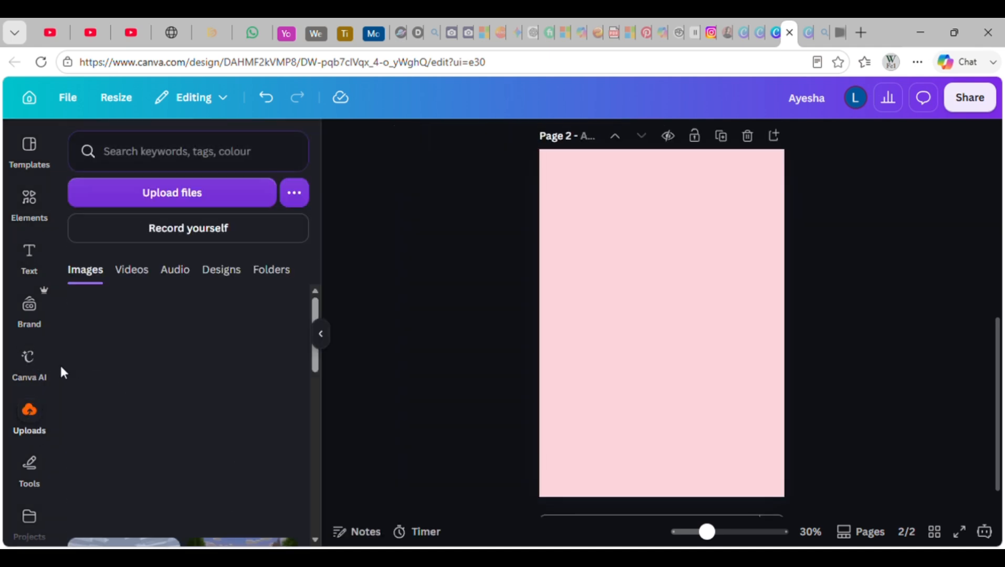
{"action": "left_click", "coordinate": [94, 344]}
{"action": "left_click", "coordinate": [320, 334]}
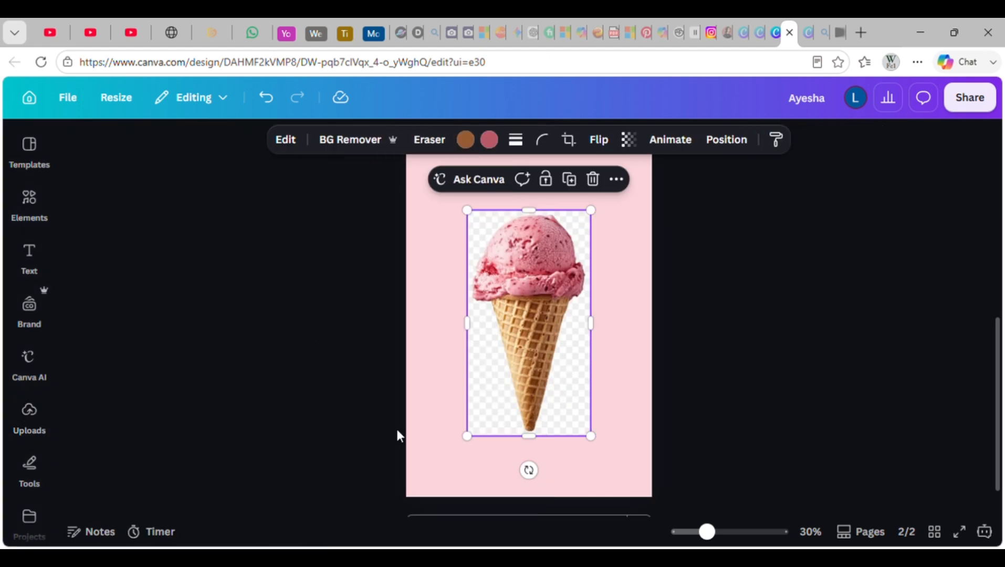
{"action": "left_click", "coordinate": [367, 146]}
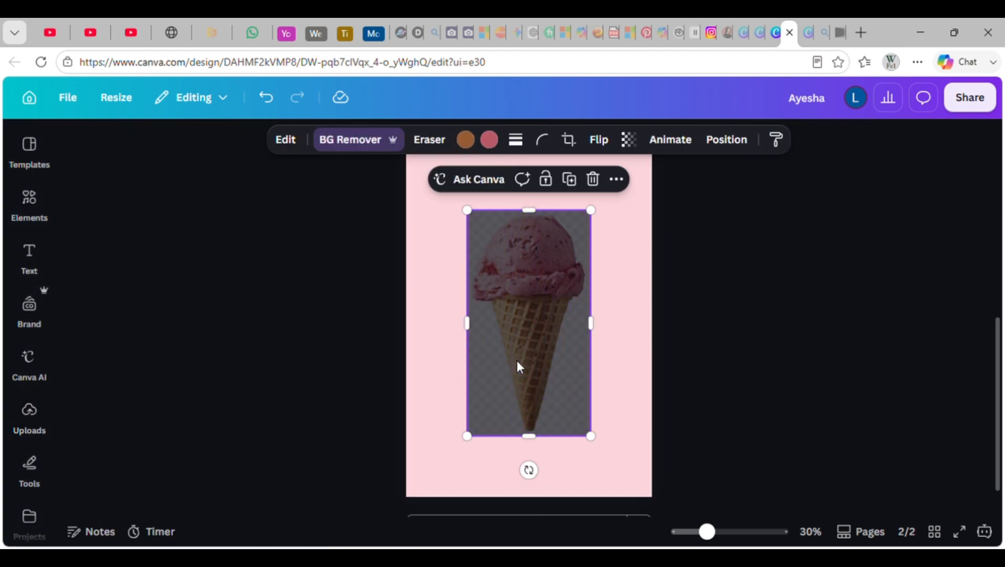
Enlarge the ice cream cone and position it so it runs off the page's lower-right edges
{"action": "left_click_drag", "start_coordinate": [516, 360], "coordinate": [573, 363]}
{"action": "left_click_drag", "start_coordinate": [639, 432], "coordinate": [771, 530]}
{"action": "mouse_move", "coordinate": [555, 378]}
{"action": "left_mouse_down"}
{"action": "mouse_move", "coordinate": [548, 418]}
{"action": "mouse_move", "coordinate": [541, 383]}
{"action": "mouse_move", "coordinate": [553, 374]}
{"action": "left_mouse_up"}
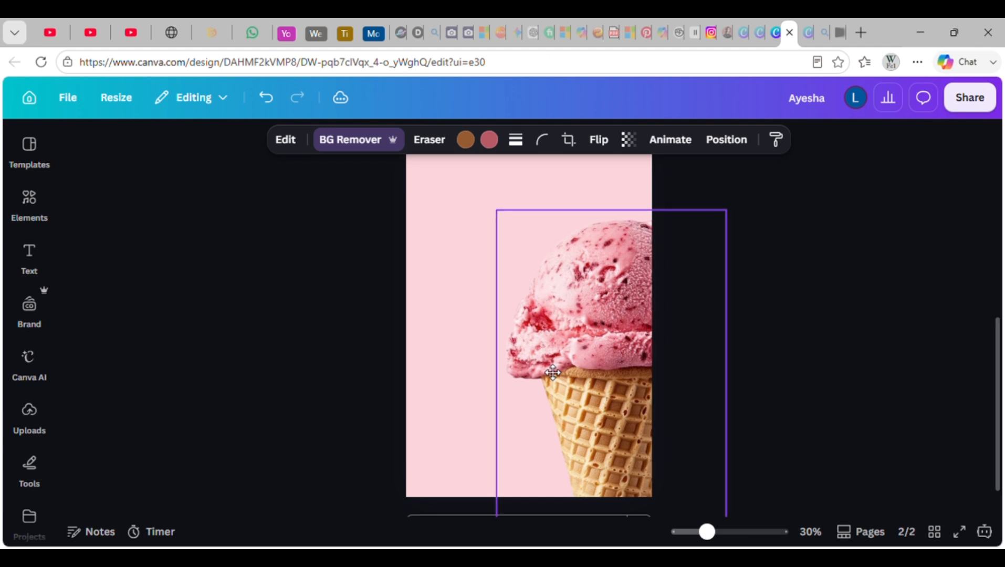
Add the recently used ice cream doodle pattern and align it with the page's upper-left corner
{"action": "left_click", "coordinate": [202, 269]}
{"action": "left_click", "coordinate": [29, 202]}
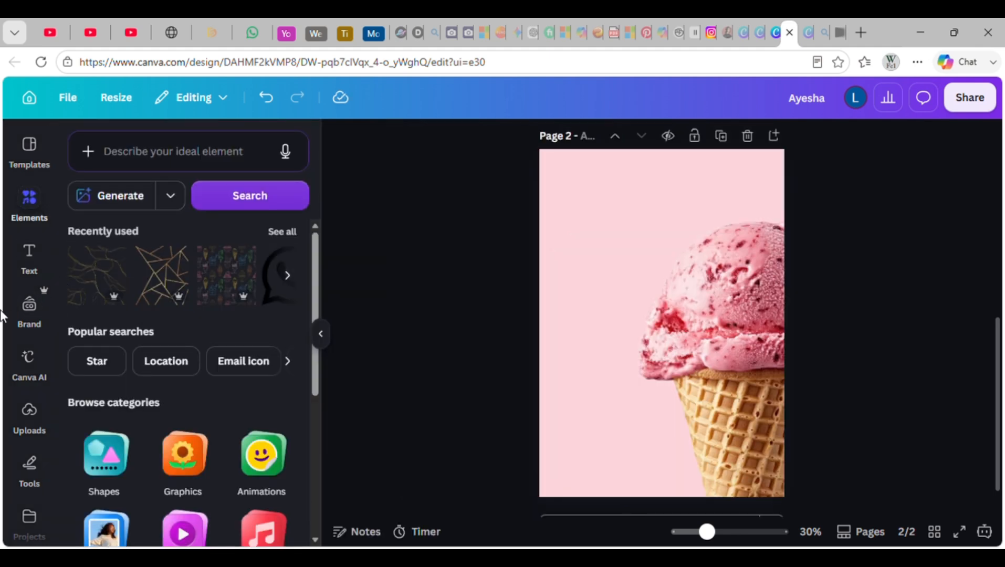
{"action": "left_click", "coordinate": [224, 285]}
{"action": "left_click", "coordinate": [320, 333]}
{"action": "left_click_drag", "start_coordinate": [506, 307], "coordinate": [481, 224]}
Enlarge the doodle pattern to cover the whole page and layer it behind the ice cream cone
{"action": "left_click", "coordinate": [747, 343]}
{"action": "left_click", "coordinate": [538, 304]}
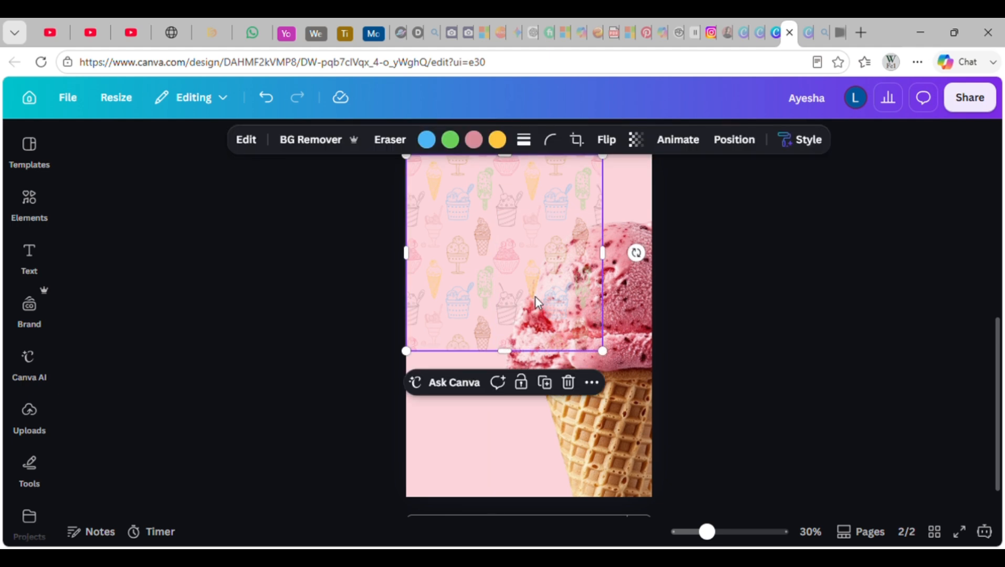
{"action": "left_click_drag", "start_coordinate": [602, 335], "coordinate": [777, 511]}
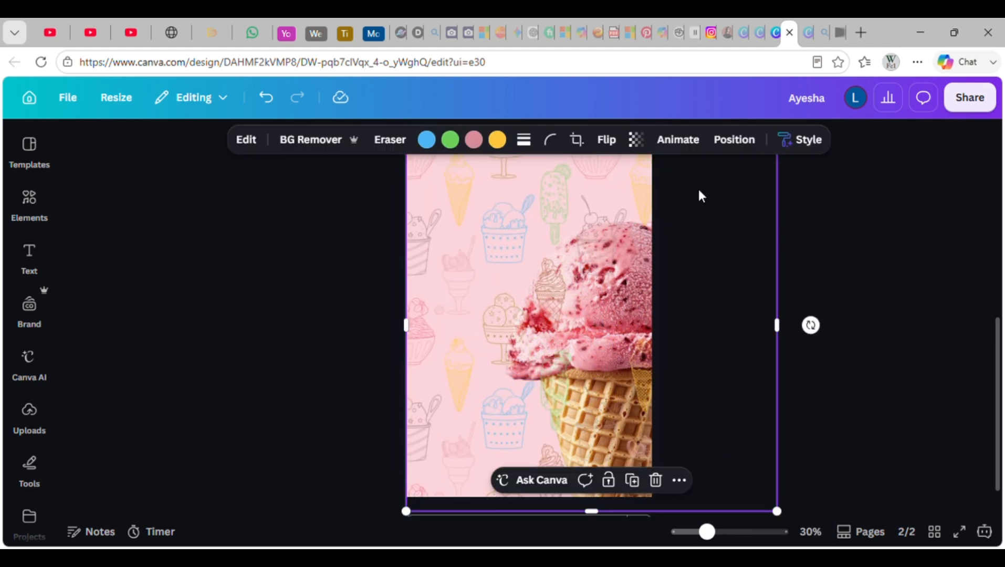
{"action": "left_click", "coordinate": [246, 218]}
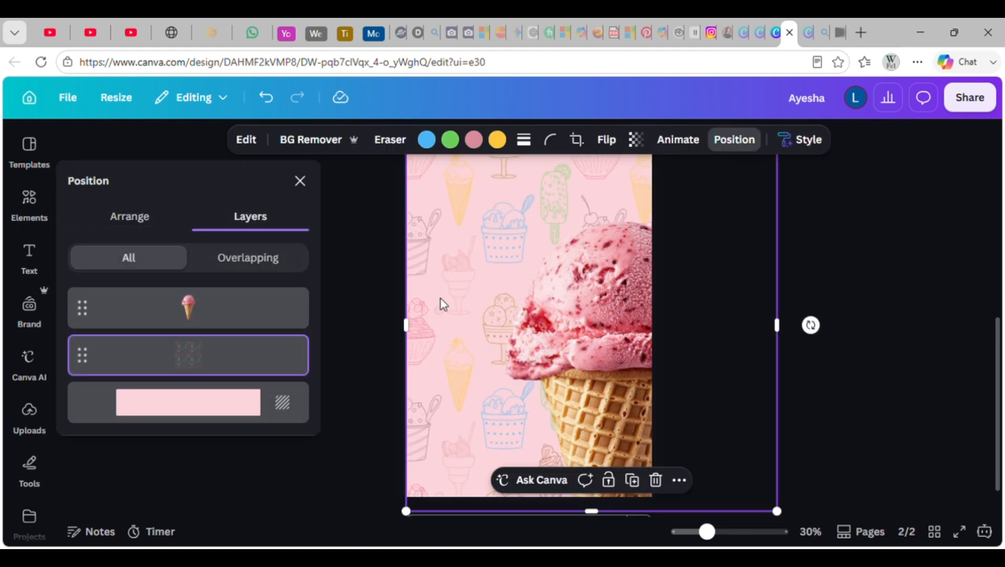
Recolour all four colours of the doodle pattern with the design's rose red and lower its opacity to a faint tint
{"action": "left_click", "coordinate": [425, 140]}
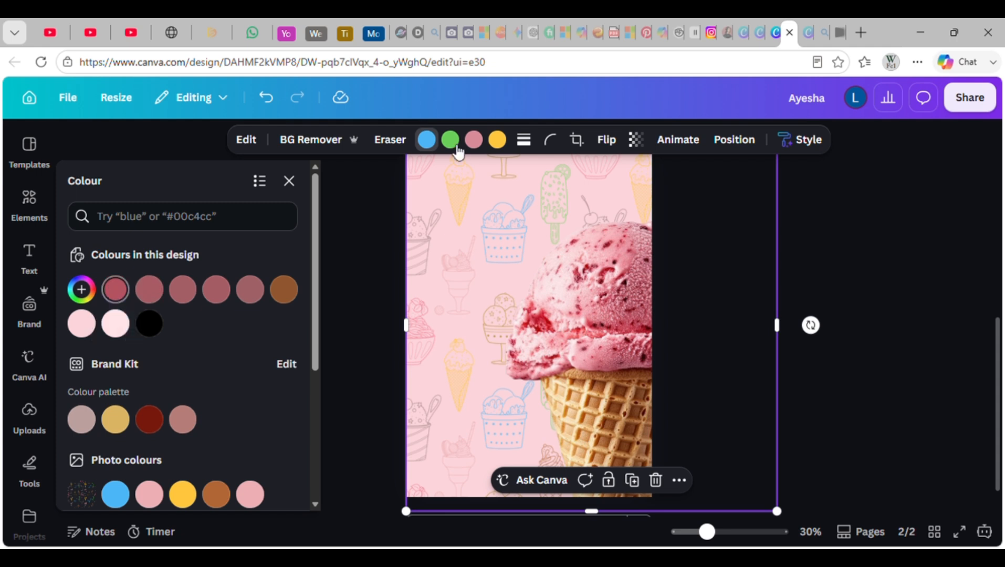
{"action": "left_click", "coordinate": [454, 145]}
{"action": "left_click", "coordinate": [117, 293]}
{"action": "left_click", "coordinate": [474, 143]}
{"action": "left_click", "coordinate": [119, 295]}
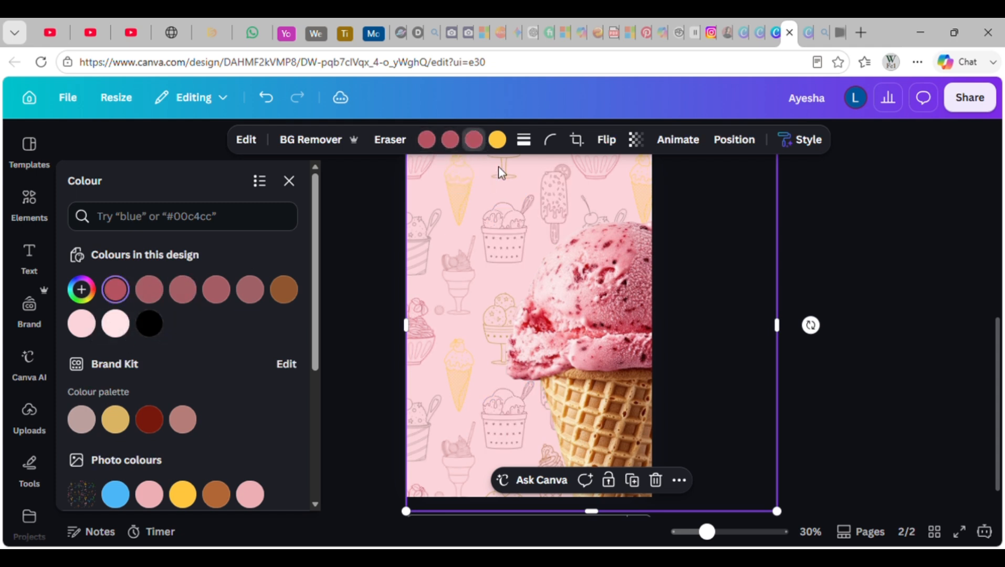
{"action": "left_click", "coordinate": [115, 289]}
{"action": "left_click", "coordinate": [289, 181]}
{"action": "left_click", "coordinate": [636, 140]}
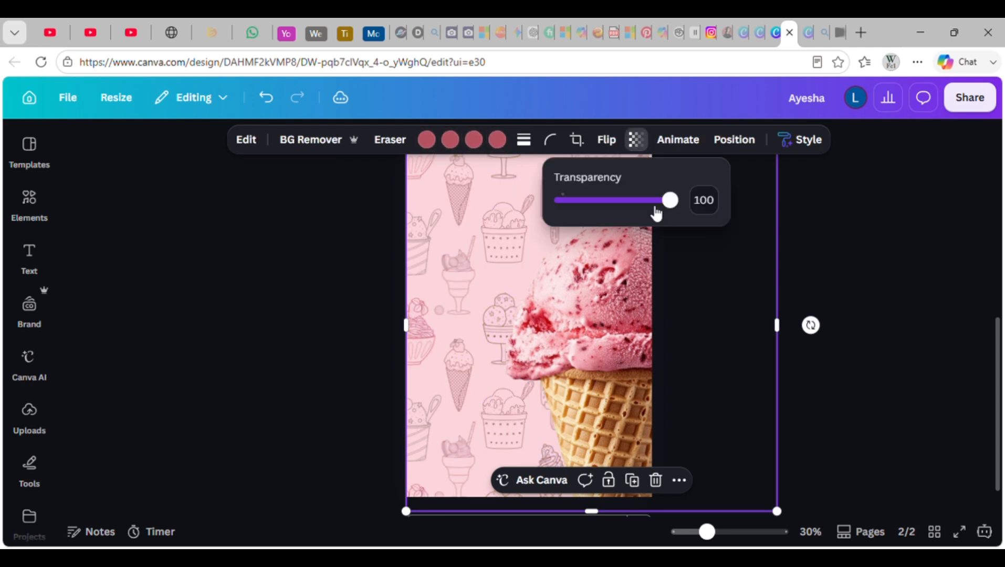
{"action": "left_click_drag", "start_coordinate": [670, 202], "coordinate": [612, 210]}
Add a heading to the page with the text "A NEW SCOOP,aNEWSMILE TODAY"
{"action": "left_click", "coordinate": [29, 257]}
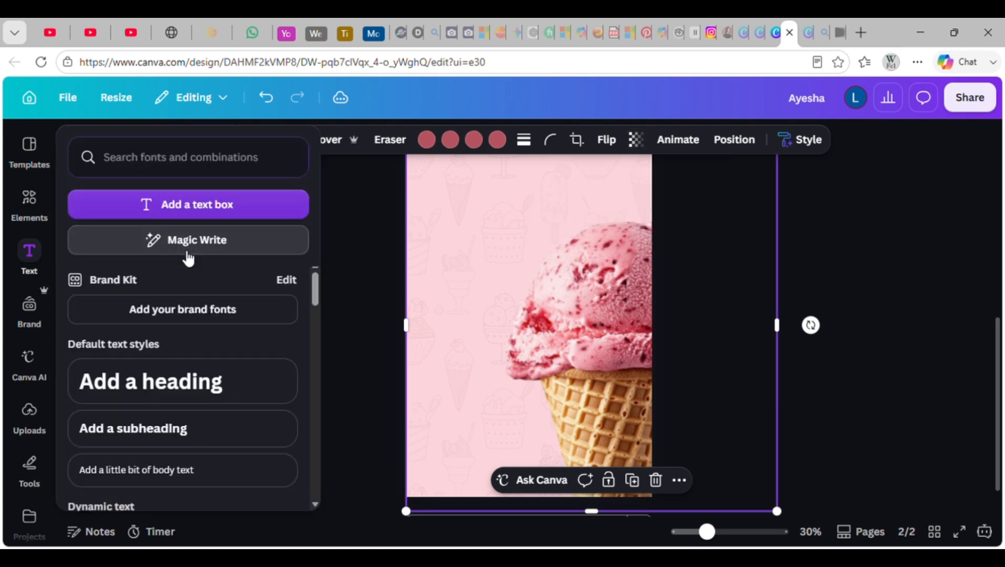
{"action": "left_click", "coordinate": [188, 240]}
{"action": "left_click", "coordinate": [837, 277]}
{"action": "left_click", "coordinate": [192, 271]}
{"action": "left_click", "coordinate": [31, 249]}
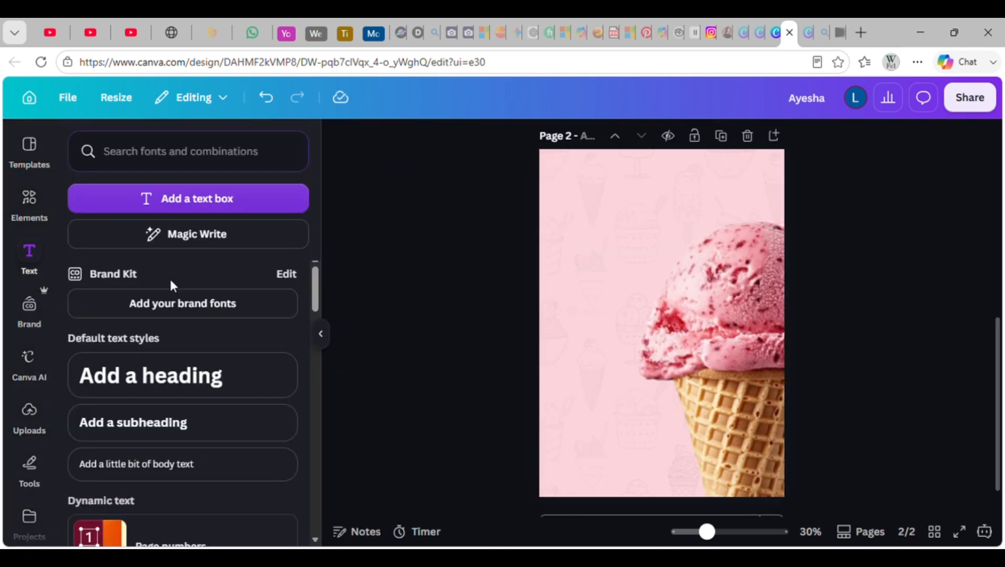
{"action": "left_click", "coordinate": [204, 378]}
{"action": "type", "text": "A"}
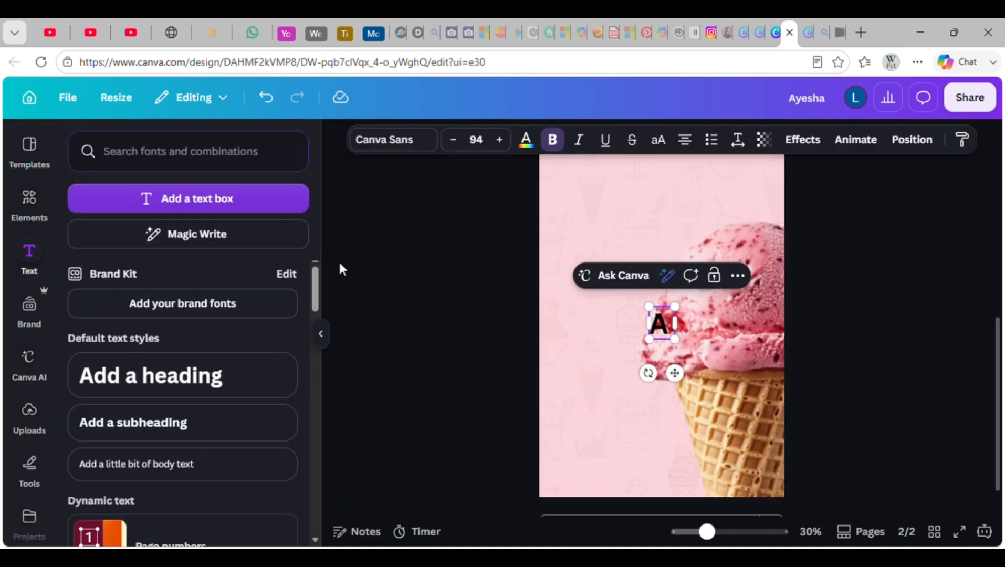
{"action": "type", "text": " NEW SC"}
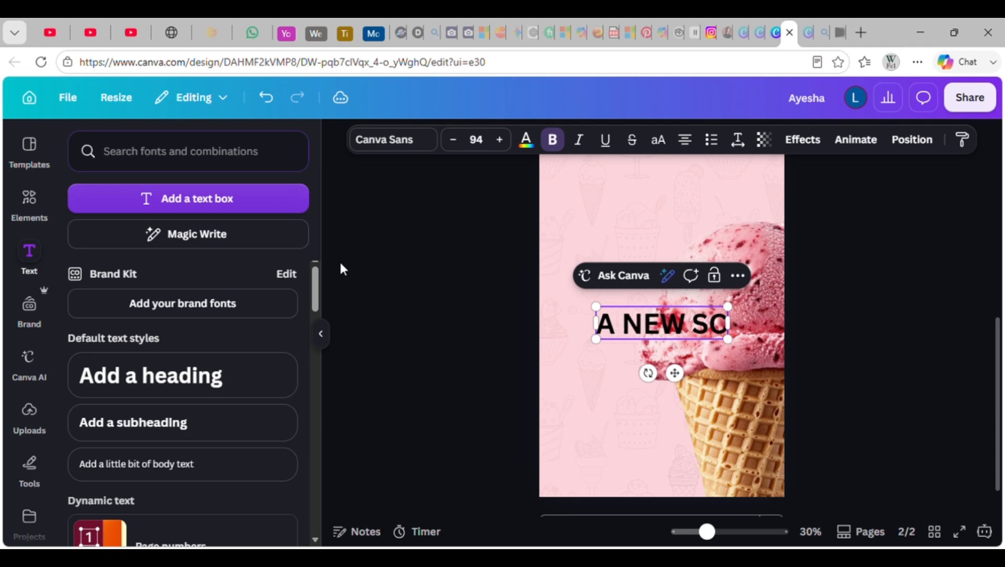
{"action": "type", "text": "OOP,a"}
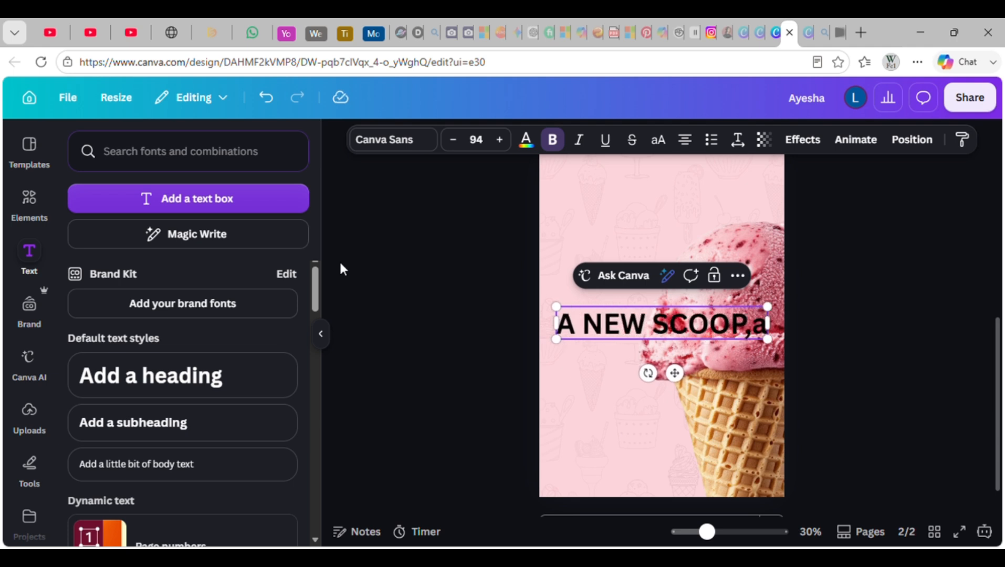
{"action": "type", "text": "NEWSMILE TODAY"}
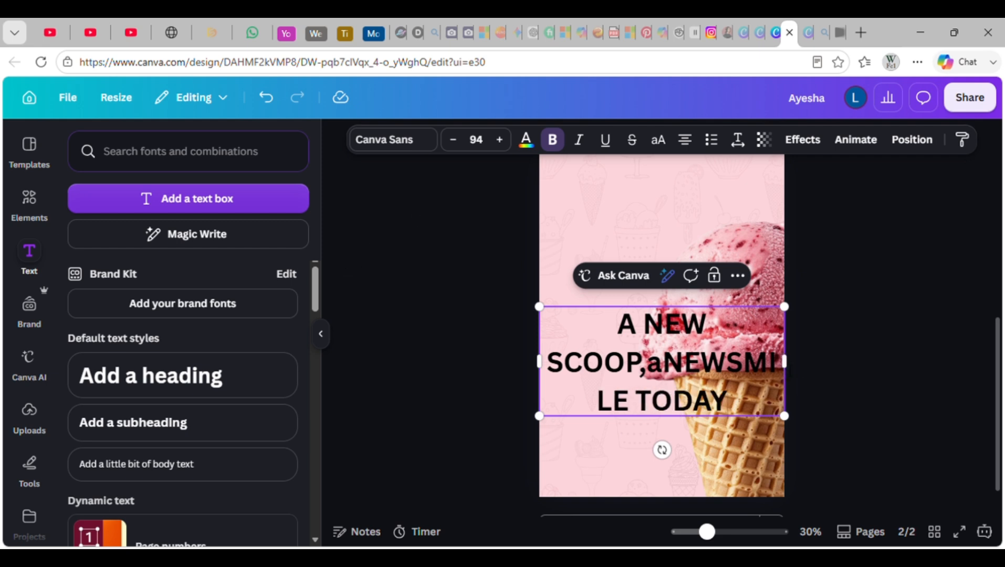
Narrow the heading's text box and correct its wording to "A NEW SCOOP, A NEWSMILE TODAY" over three lines
{"action": "left_click_drag", "start_coordinate": [785, 362], "coordinate": [753, 361]}
{"action": "left_click", "coordinate": [670, 370]}
{"action": "key", "text": "BackSpace"}
{"action": "type", "text": "A"}
{"action": "left_click", "coordinate": [739, 324]}
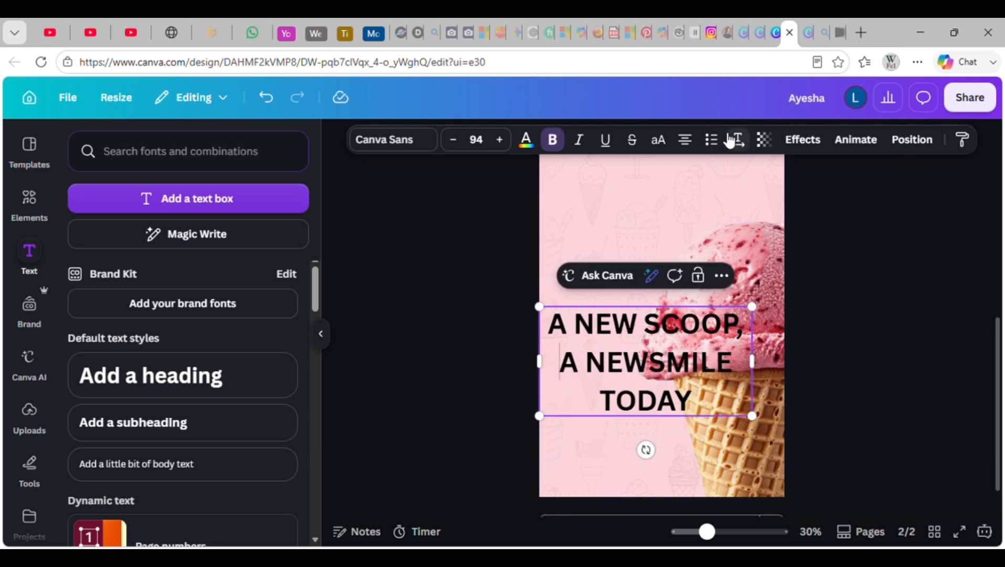
Left-align the heading, shrink its text to size 65.4 and move it to the upper left of the page
{"action": "left_click", "coordinate": [685, 140]}
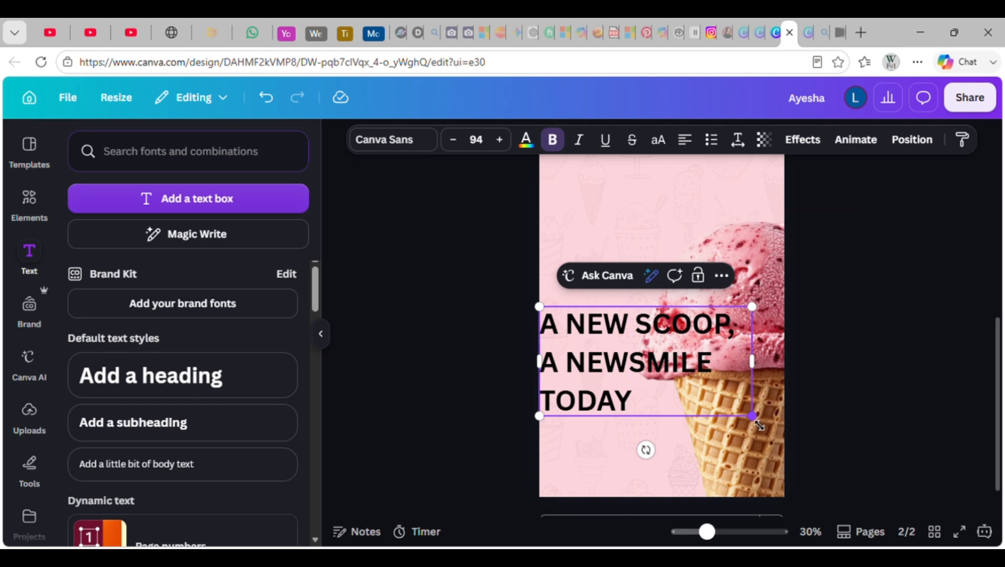
{"action": "left_click_drag", "start_coordinate": [759, 425], "coordinate": [685, 387]}
{"action": "left_click_drag", "start_coordinate": [614, 370], "coordinate": [621, 271]}
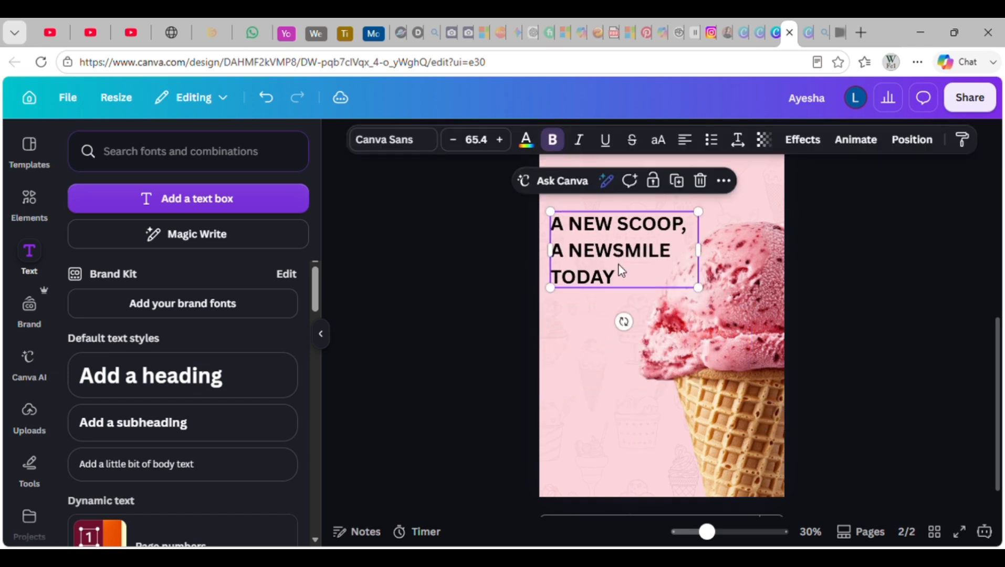
Set the heading's font to Fredoka
{"action": "left_click", "coordinate": [388, 141]}
{"action": "scroll", "coordinate": [257, 336], "scroll_direction": "down", "scroll_amount": 3}
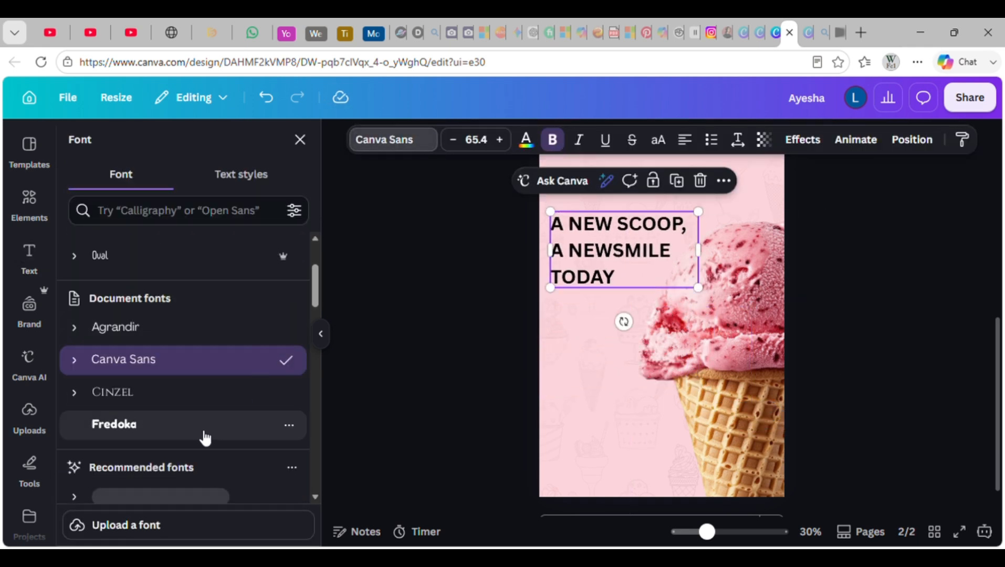
{"action": "left_click", "coordinate": [234, 431]}
Colour both "A NEW" phrases and "TODAY" rose red, and separate "NEW" and "SMILE" with a space
{"action": "left_click", "coordinate": [621, 231]}
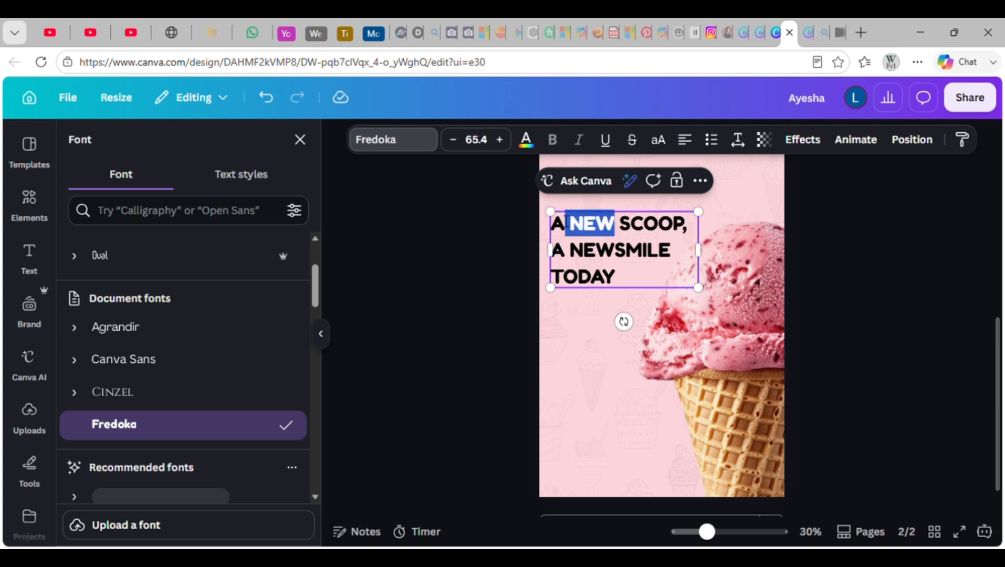
{"action": "left_click_drag", "start_coordinate": [567, 220], "coordinate": [551, 223]}
{"action": "left_click", "coordinate": [525, 139]}
{"action": "left_click", "coordinate": [115, 247]}
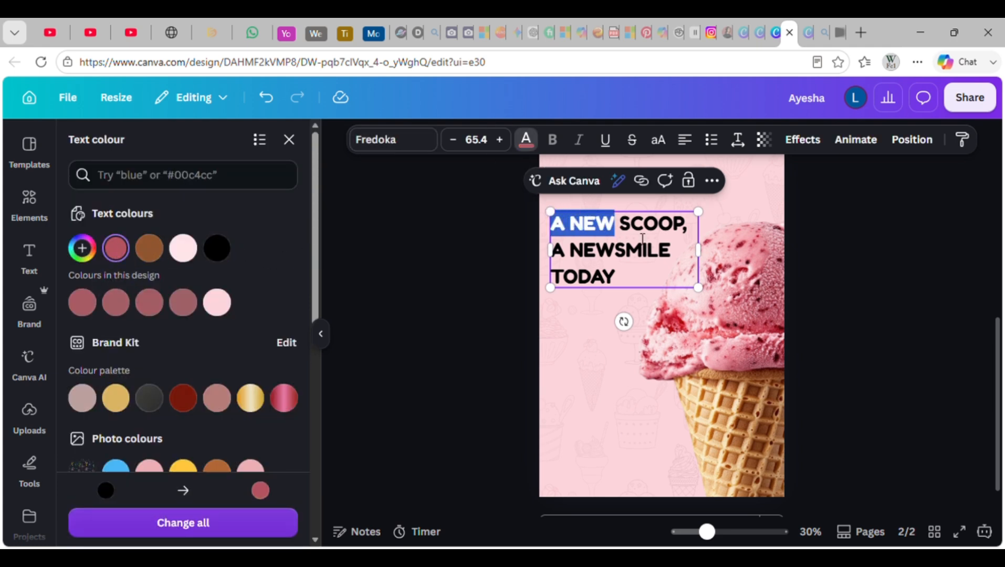
{"action": "left_click", "coordinate": [622, 252]}
{"action": "left_click_drag", "start_coordinate": [620, 252], "coordinate": [557, 250]}
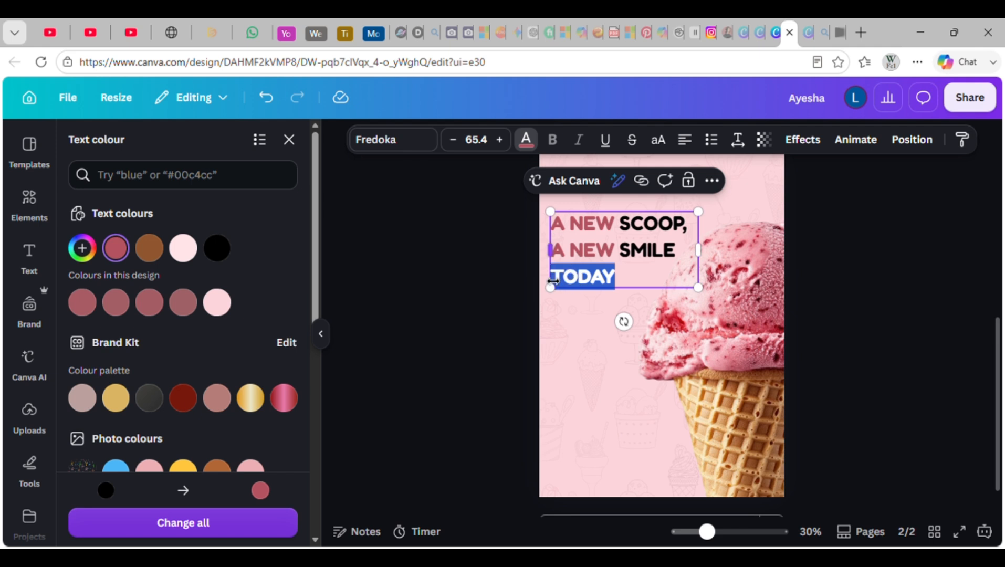
Colour the words "SMILE" and "SCOOP," in the heading brown
{"action": "left_click_drag", "start_coordinate": [619, 252], "coordinate": [686, 265]}
{"action": "left_click", "coordinate": [149, 247]}
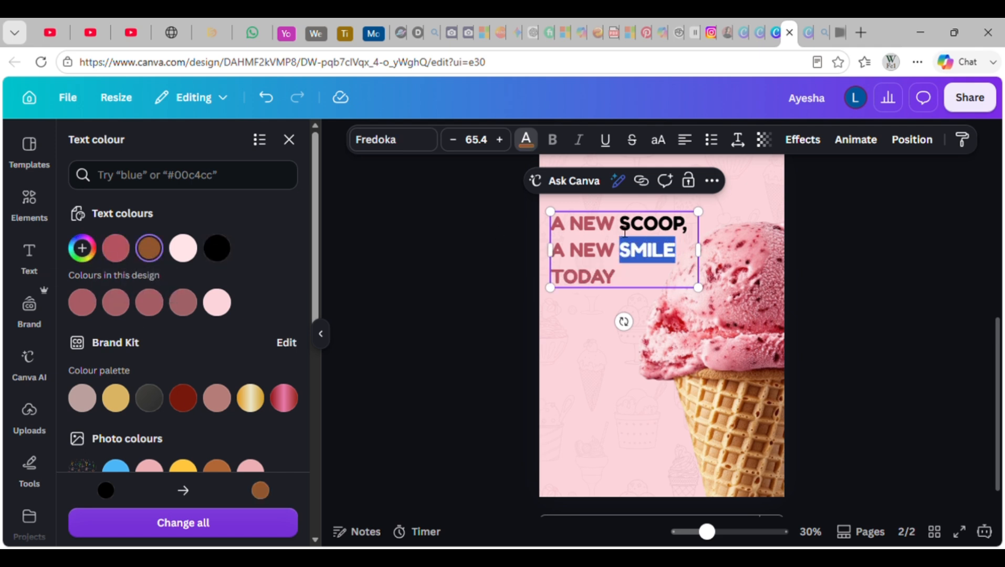
{"action": "left_click", "coordinate": [149, 248]}
{"action": "left_click", "coordinate": [408, 291]}
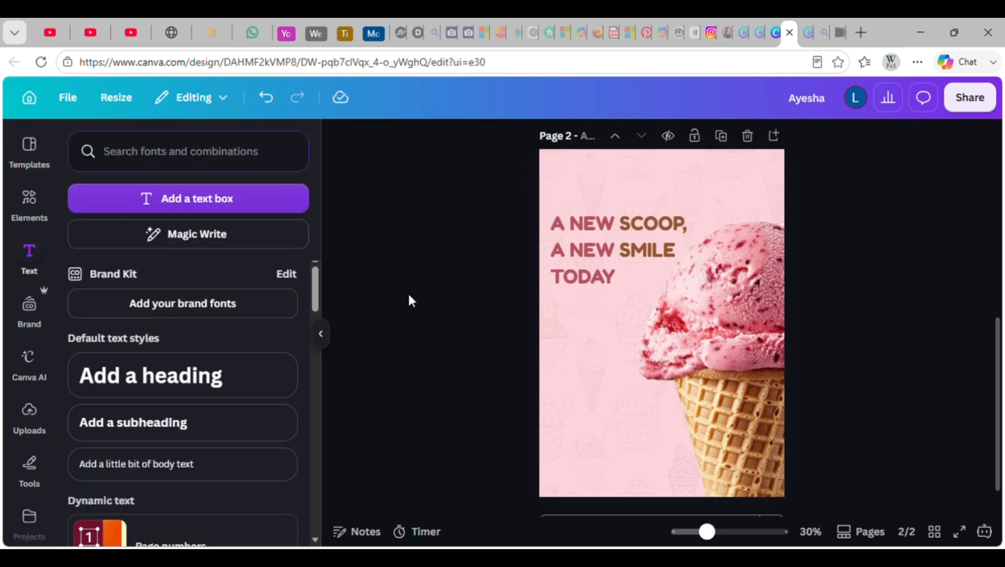
Add the text "Every flavor comes with a little moment of happiness - try today's creamy surprise!" and shrink it to size 19.5
{"action": "left_click", "coordinate": [215, 382]}
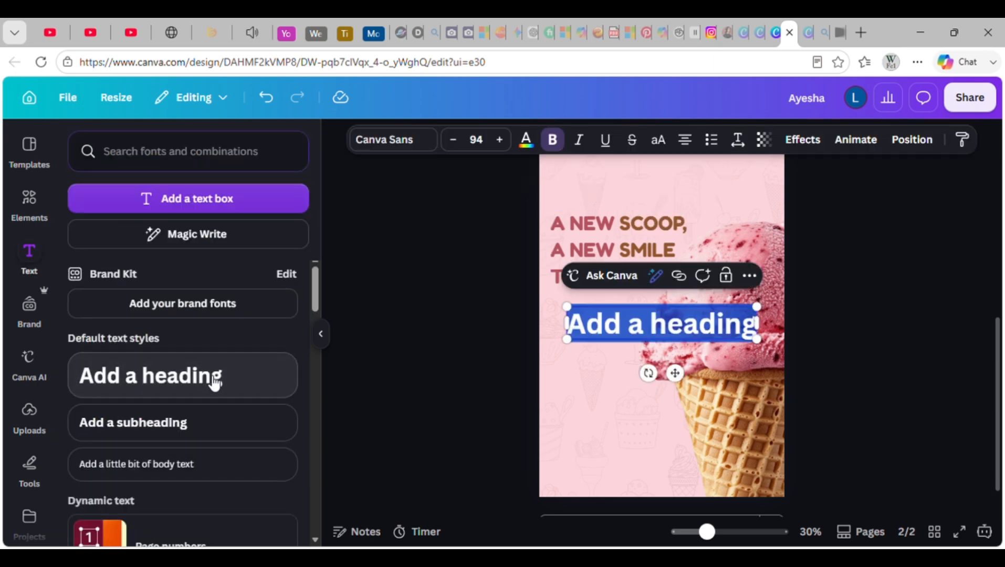
{"action": "type", "text": "Every flavor comes with a little moment of happiness - try today's creamy surprise!"}
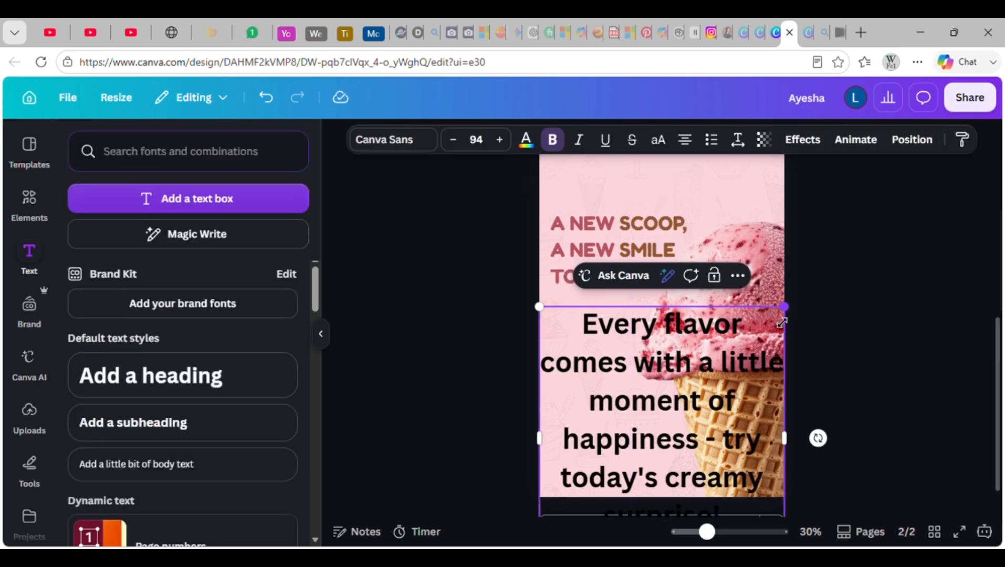
{"action": "left_click_drag", "start_coordinate": [784, 309], "coordinate": [681, 361]}
{"action": "left_click", "coordinate": [857, 394]}
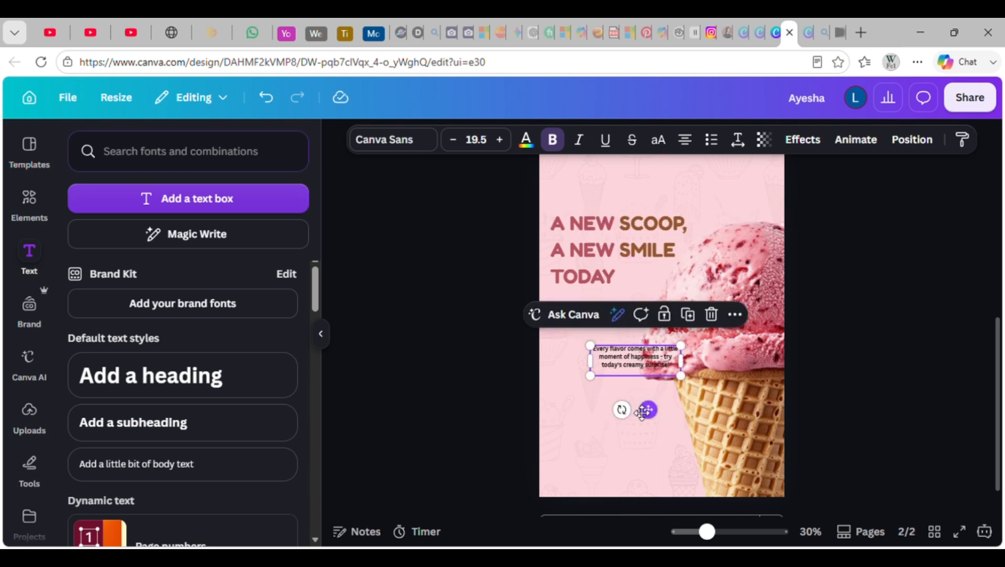
Move the tagline below the heading at the page's left side and enlarge its text to size 22.9
{"action": "left_click_drag", "start_coordinate": [646, 412], "coordinate": [619, 399]}
{"action": "left_click_drag", "start_coordinate": [551, 327], "coordinate": [534, 319]}
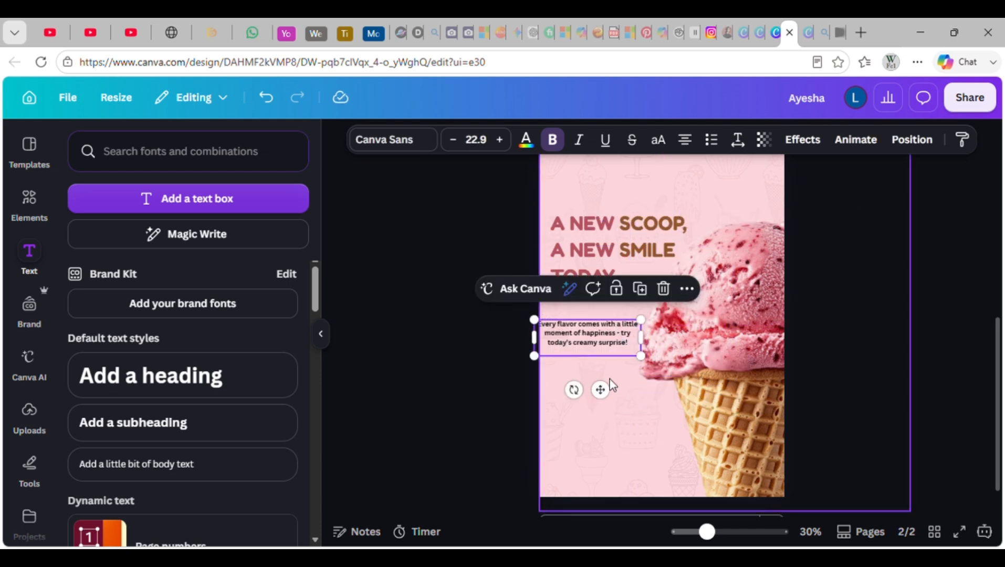
{"action": "left_click_drag", "start_coordinate": [611, 385], "coordinate": [615, 388]}
Shift the heading slightly up and left, and bring the tagline closer beneath it
{"action": "left_click", "coordinate": [620, 246]}
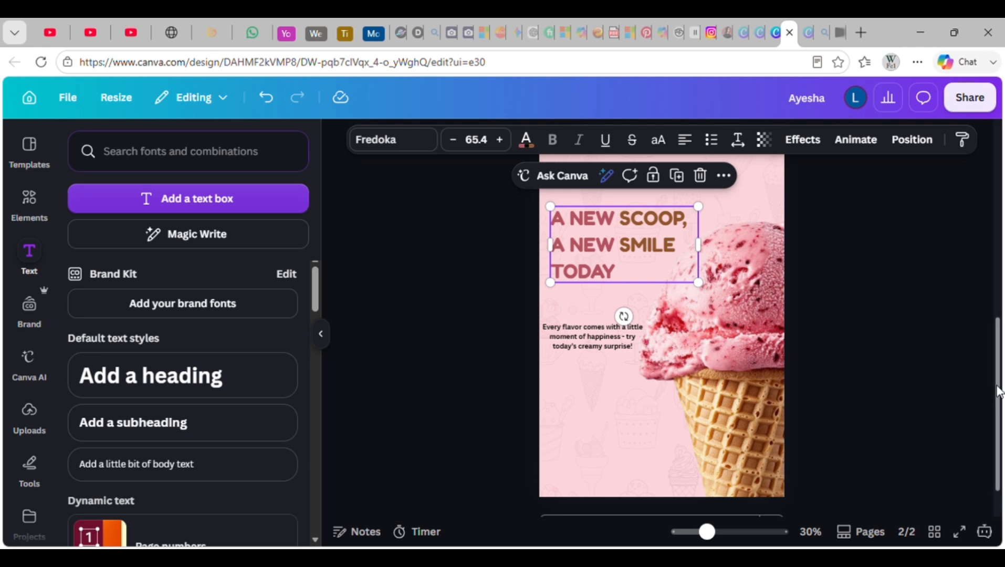
{"action": "scroll", "coordinate": [997, 391], "scroll_direction": "up", "scroll_amount": 2}
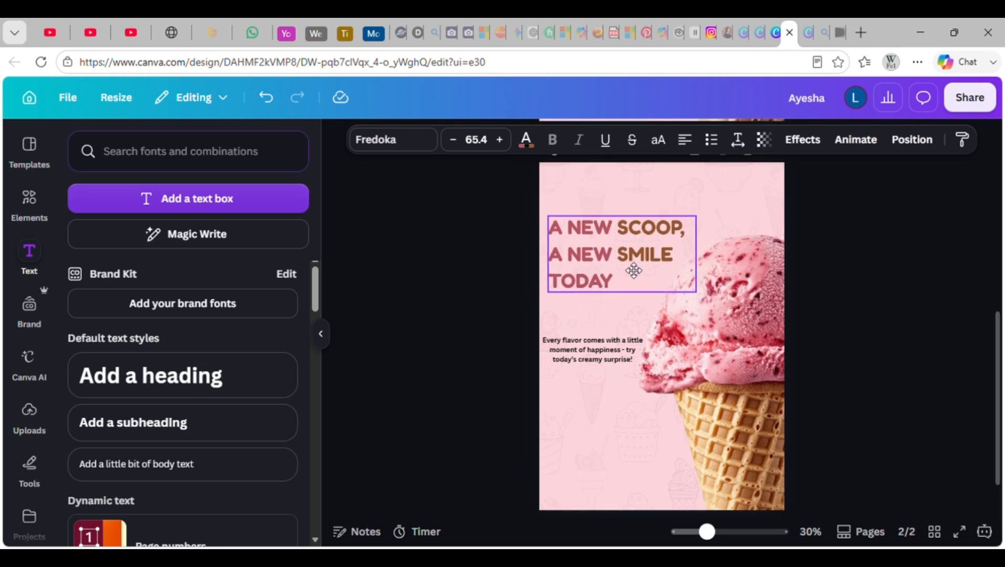
{"action": "left_click_drag", "start_coordinate": [592, 351], "coordinate": [592, 326]}
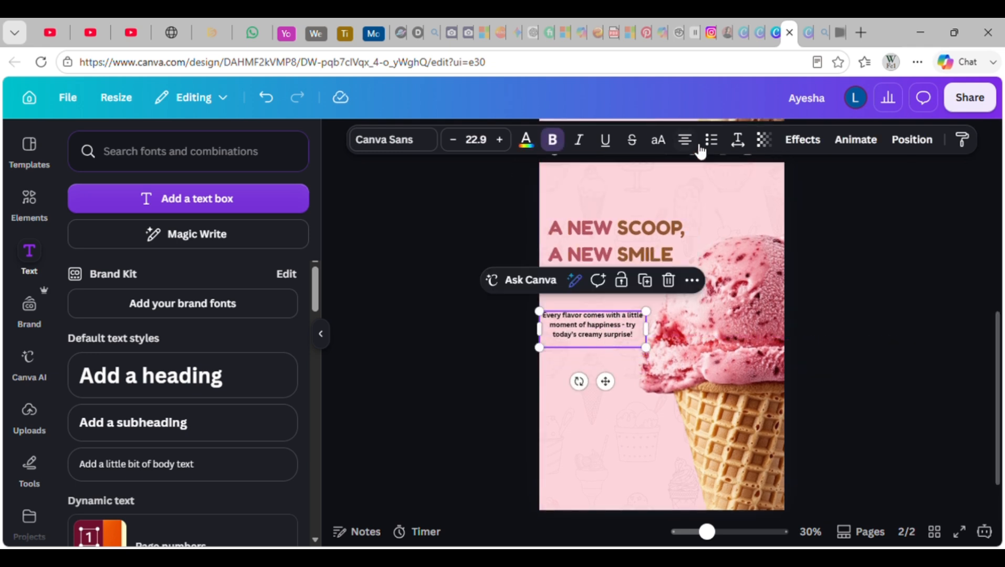
Try other alignments on the tagline, return it to centred and enlarge its text to size 25.4
{"action": "left_click", "coordinate": [685, 144]}
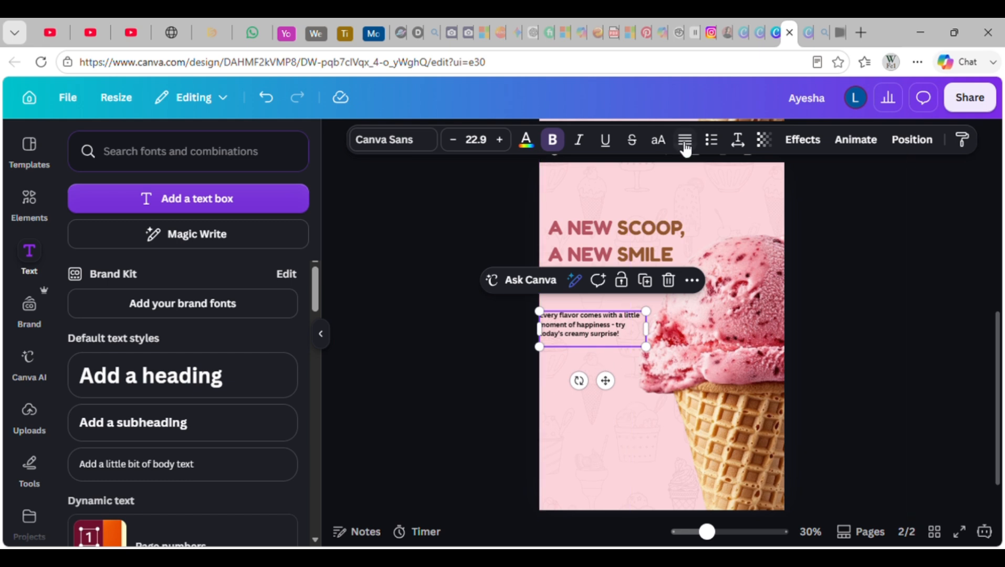
{"action": "left_click", "coordinate": [686, 140]}
{"action": "left_click_drag", "start_coordinate": [646, 346], "coordinate": [658, 351]}
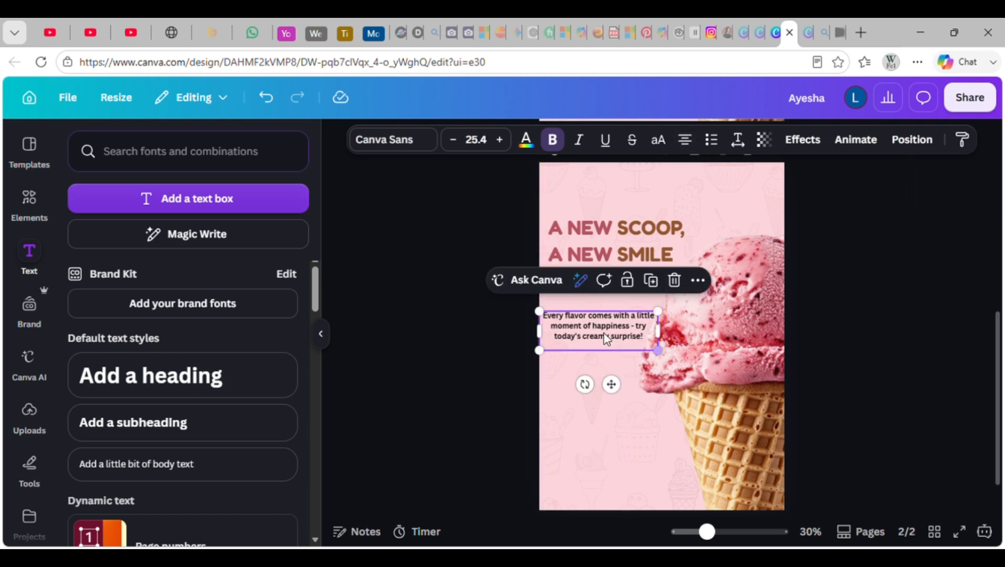
Nudge the tagline slightly and tighten the line spacing of the three-line heading
{"action": "mouse_move", "coordinate": [586, 340]}
{"action": "left_mouse_down"}
{"action": "mouse_move", "coordinate": [596, 332]}
{"action": "mouse_move", "coordinate": [595, 412]}
{"action": "mouse_move", "coordinate": [592, 333]}
{"action": "left_mouse_up"}
{"action": "left_click", "coordinate": [886, 319]}
{"action": "left_click", "coordinate": [643, 257]}
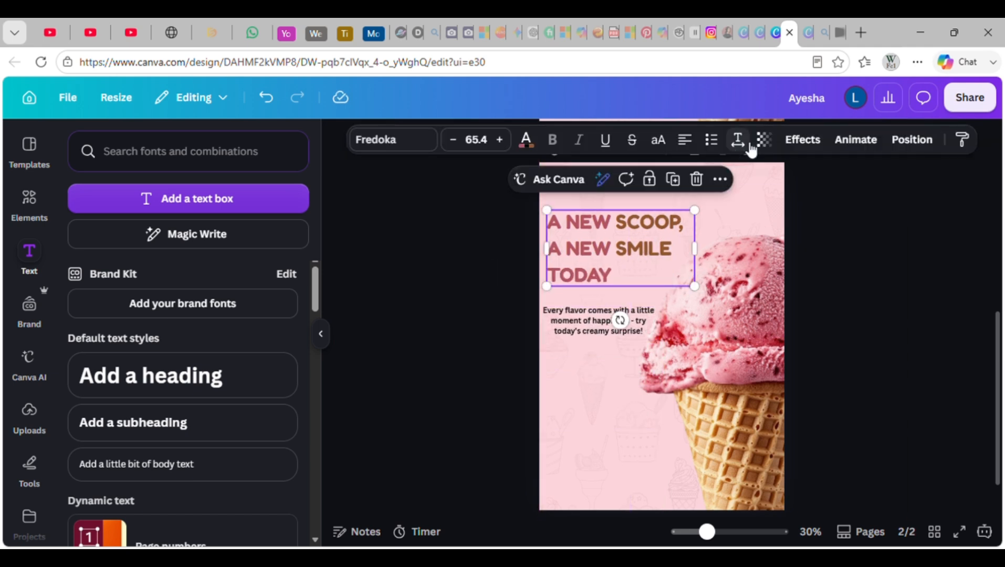
{"action": "left_click", "coordinate": [737, 140]}
{"action": "left_click_drag", "start_coordinate": [721, 262], "coordinate": [712, 263]}
{"action": "left_click", "coordinate": [958, 370]}
{"action": "left_click", "coordinate": [958, 370]}
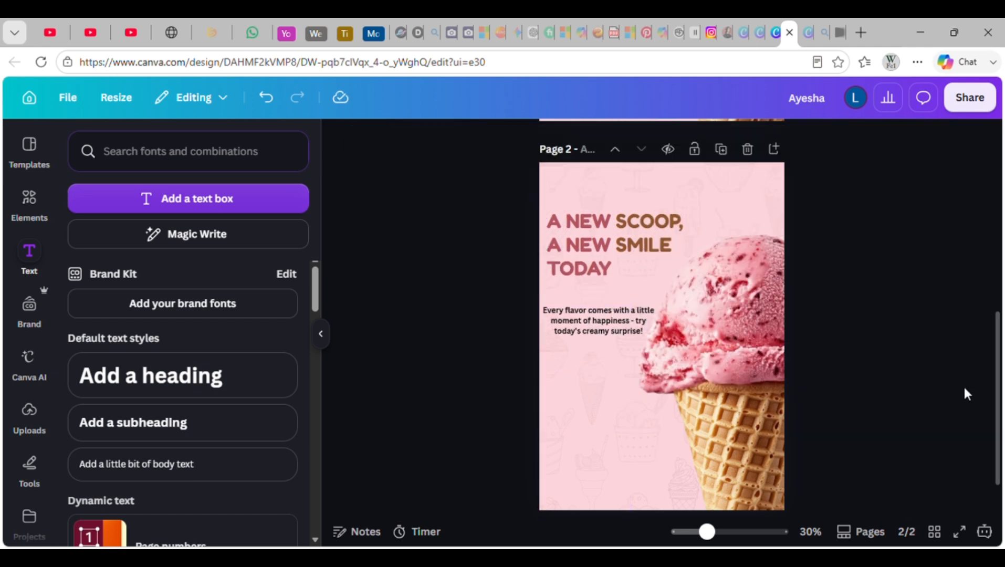
Add a square shape to the page and set its corner rounding to about 26
{"action": "left_click", "coordinate": [320, 336]}
{"action": "left_click", "coordinate": [29, 205]}
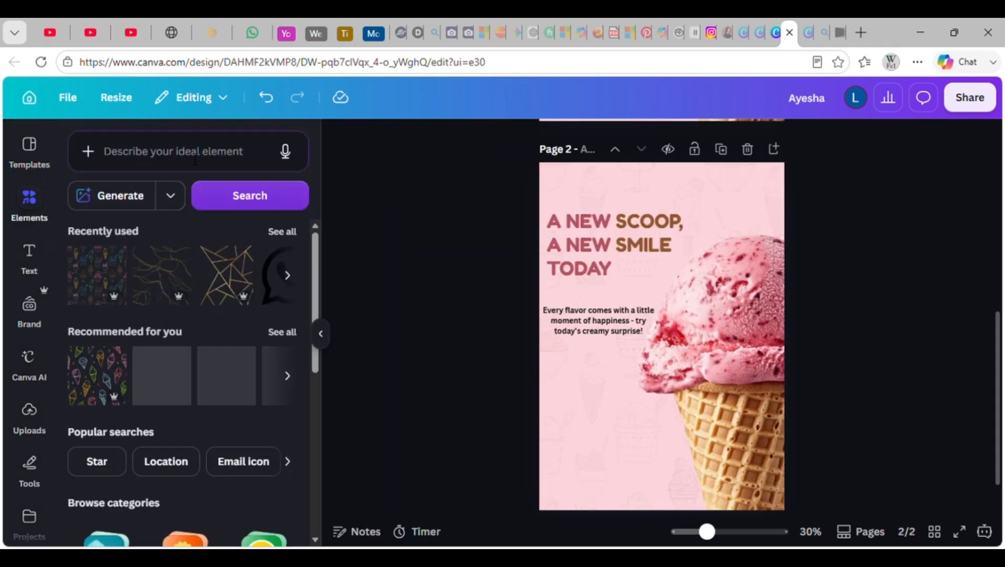
{"action": "left_click", "coordinate": [158, 151]}
{"action": "type", "text": "R"}
{"action": "left_click", "coordinate": [203, 325]}
{"action": "left_click", "coordinate": [321, 334]}
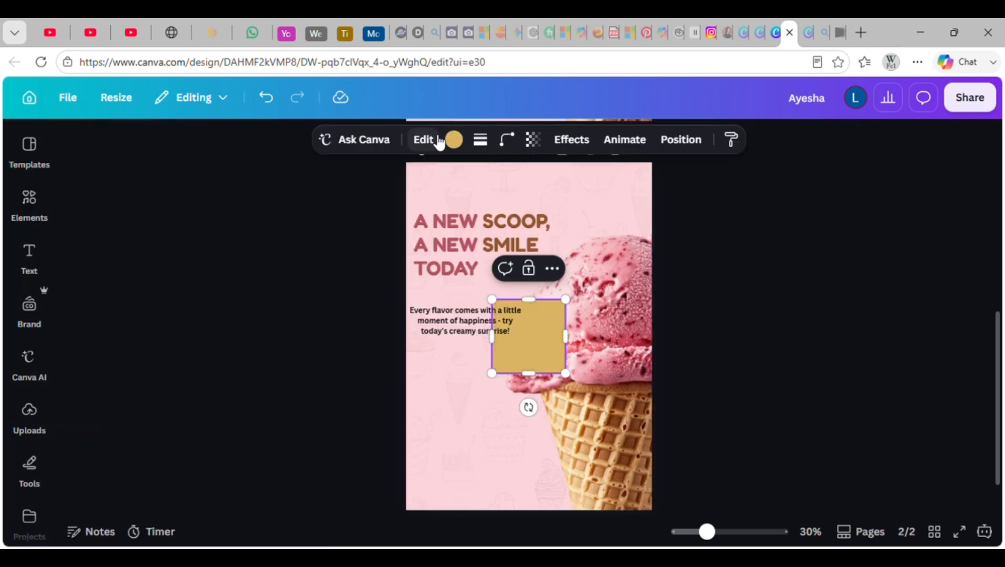
{"action": "left_click", "coordinate": [506, 139]}
{"action": "left_click_drag", "start_coordinate": [427, 200], "coordinate": [468, 204]}
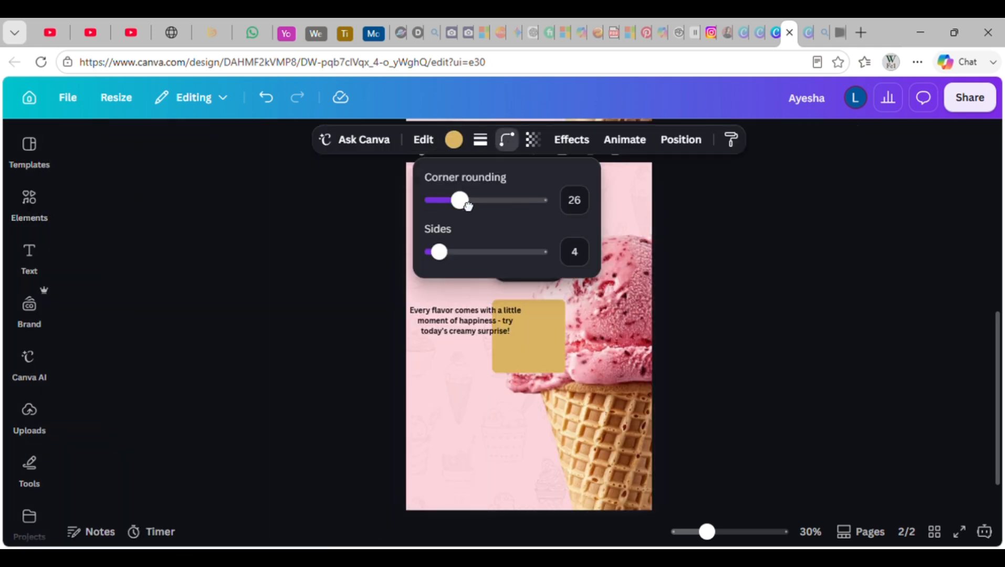
Fill the square with the heading's rose red and reshape it into a wide, low button below the tagline
{"action": "left_click", "coordinate": [458, 140]}
{"action": "left_click", "coordinate": [155, 293]}
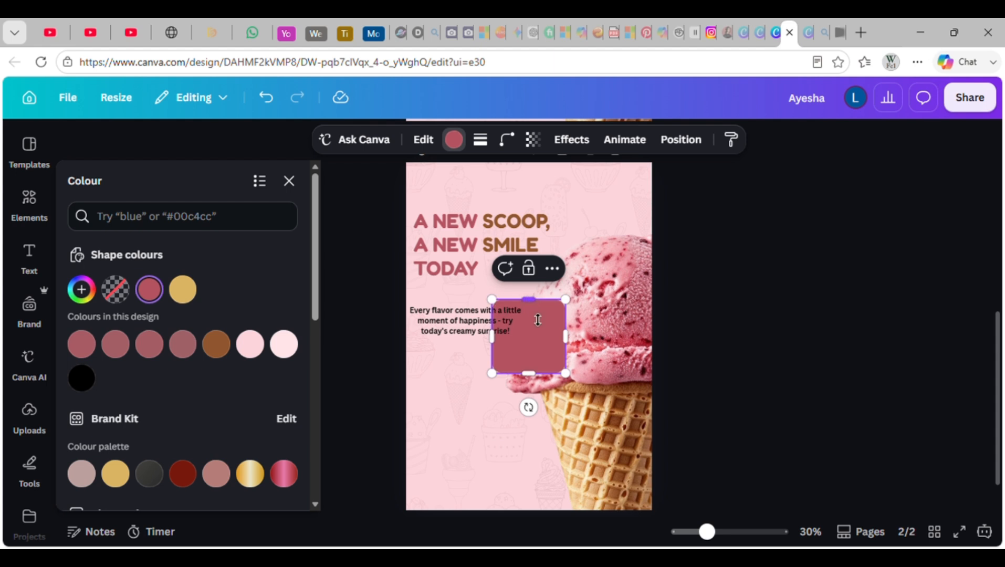
{"action": "left_click_drag", "start_coordinate": [538, 320], "coordinate": [477, 475]}
{"action": "left_click_drag", "start_coordinate": [490, 428], "coordinate": [517, 431]}
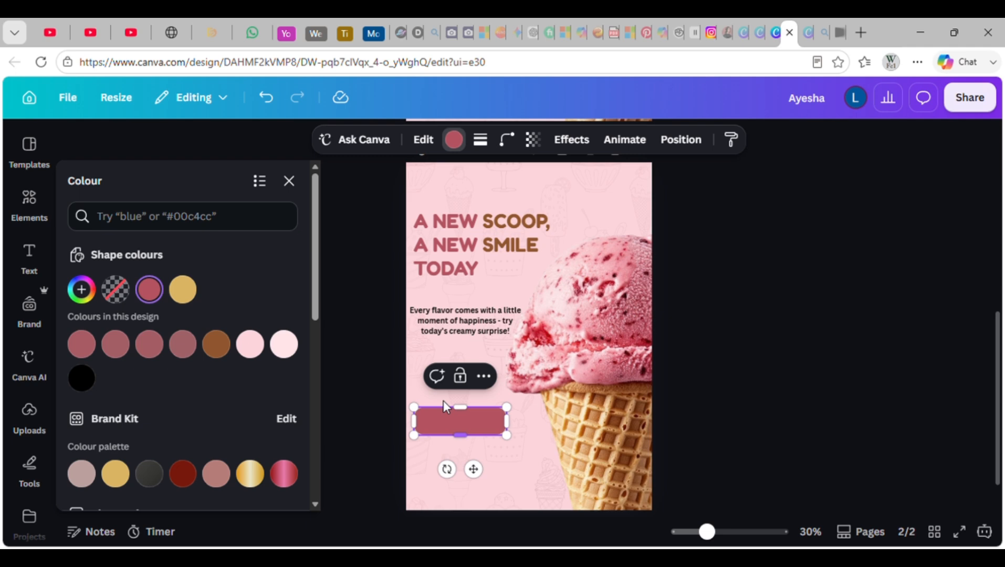
{"action": "left_click", "coordinate": [375, 380]}
Add a heading text reading "ORDER YOUR TEXT"
{"action": "left_click", "coordinate": [30, 255]}
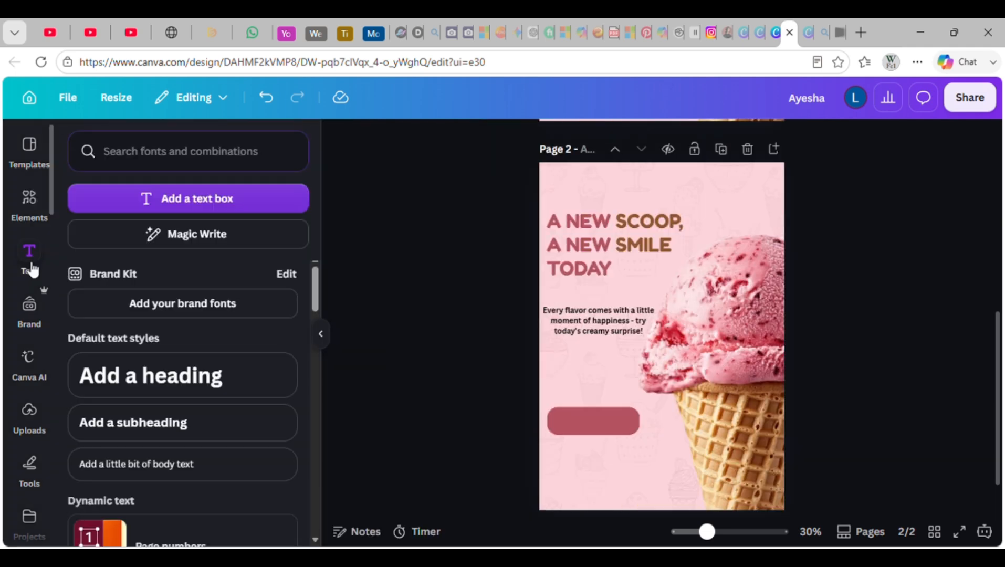
{"action": "left_click", "coordinate": [188, 372]}
{"action": "type", "text": "OR"}
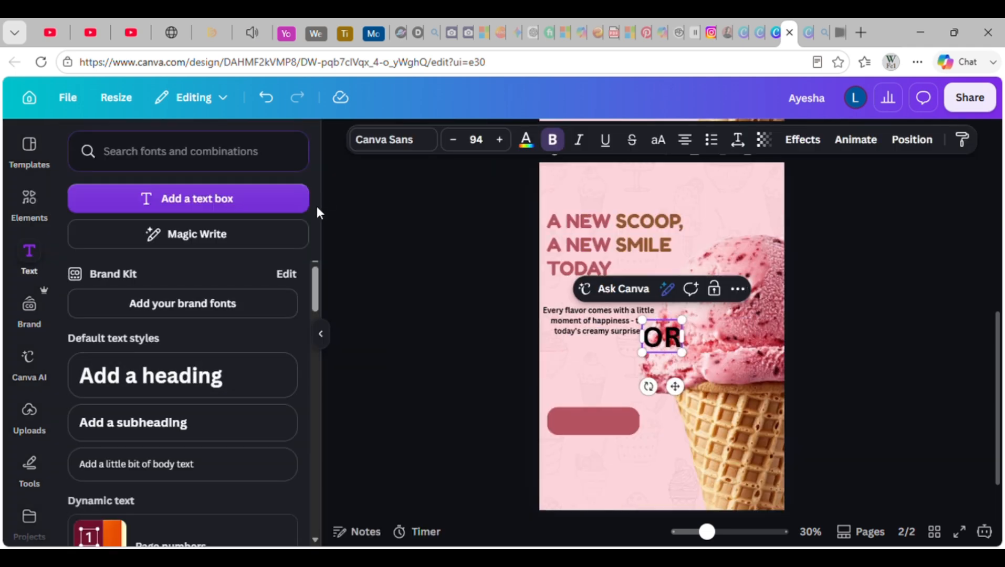
{"action": "type", "text": "DER YOUR"}
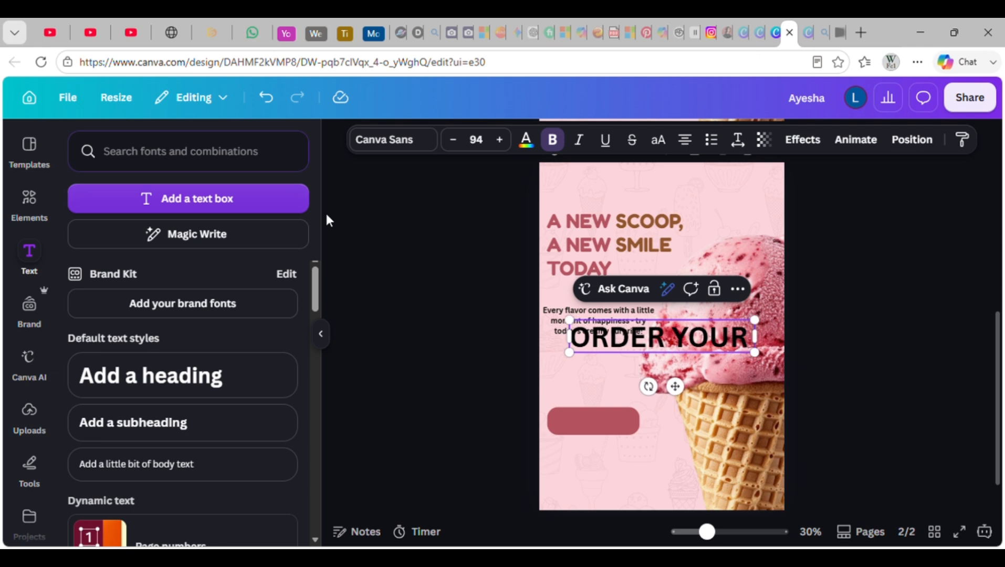
{"action": "type", "text": " TEXT"}
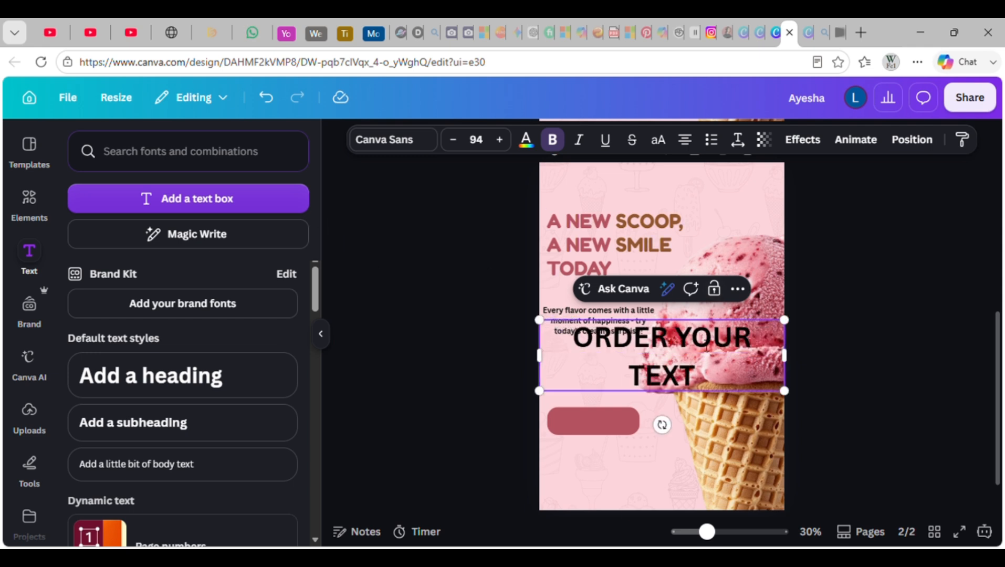
Set the whole ORDER YOUR TEXT label in Agrandir Regular
{"action": "left_click", "coordinate": [388, 141]}
{"action": "left_click", "coordinate": [138, 339]}
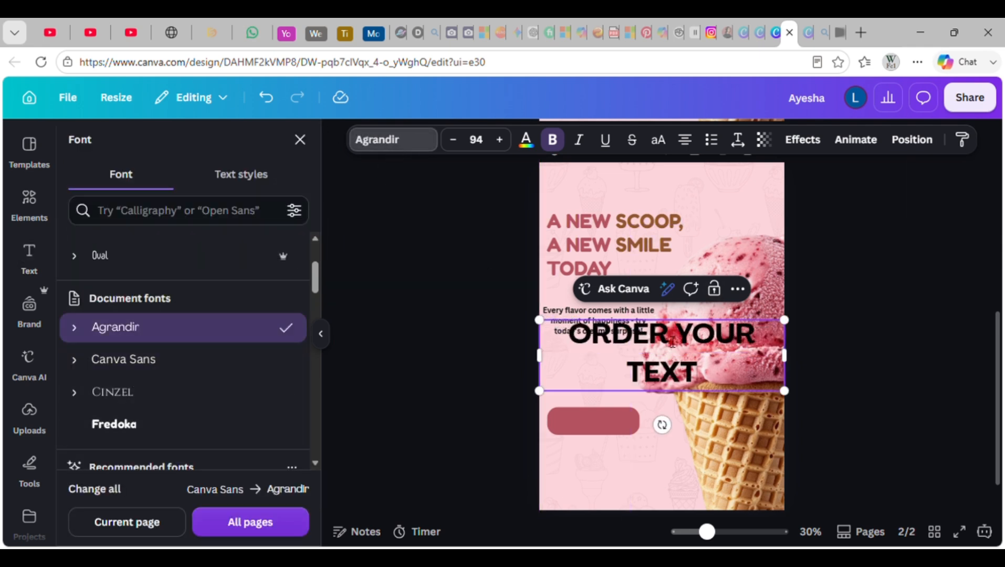
{"action": "left_click", "coordinate": [75, 327]}
{"action": "left_click", "coordinate": [138, 394]}
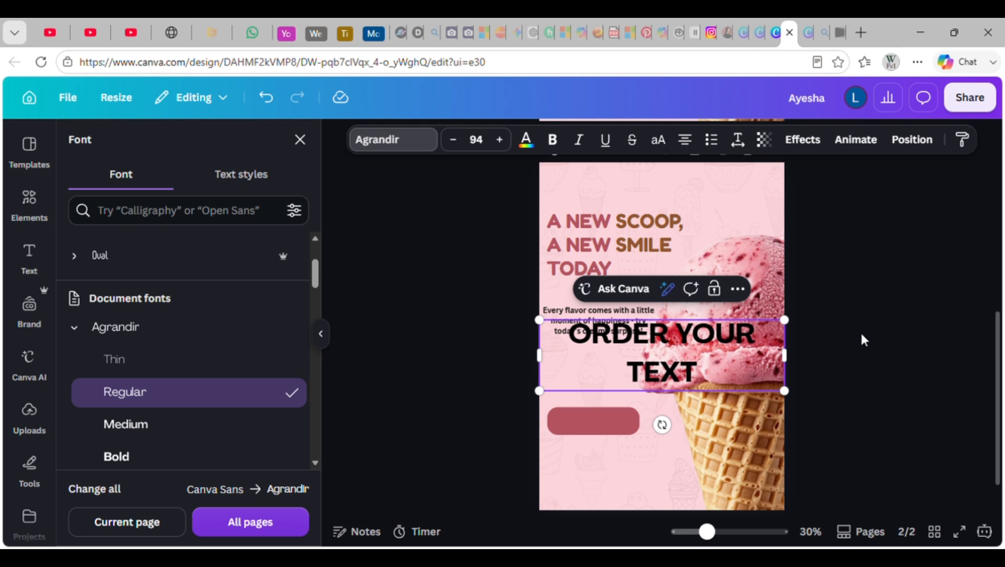
{"action": "left_click", "coordinate": [189, 360]}
{"action": "left_click_drag", "start_coordinate": [723, 375], "coordinate": [569, 332]}
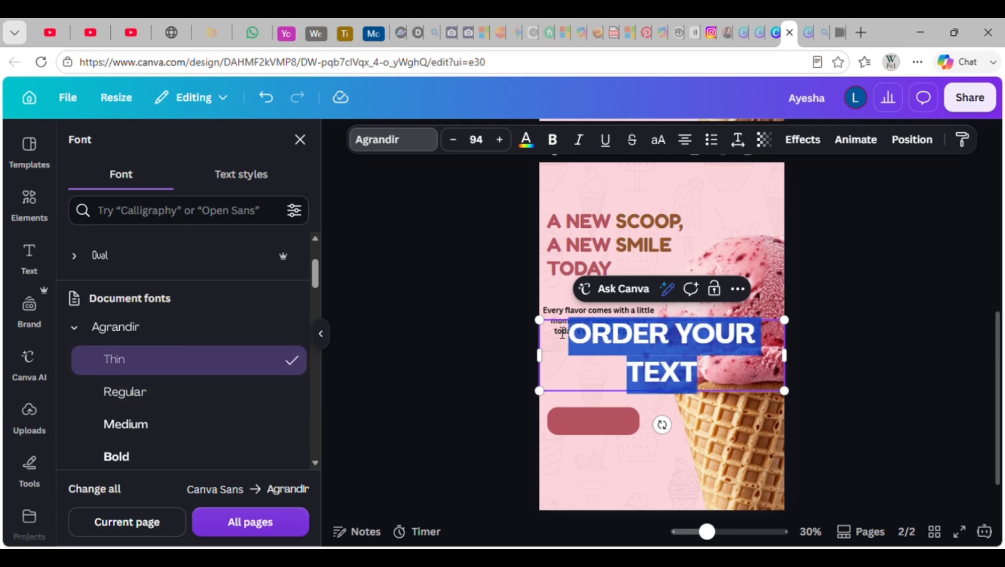
{"action": "left_click", "coordinate": [126, 391]}
{"action": "scroll", "coordinate": [223, 323], "scroll_direction": "down", "scroll_amount": 6}
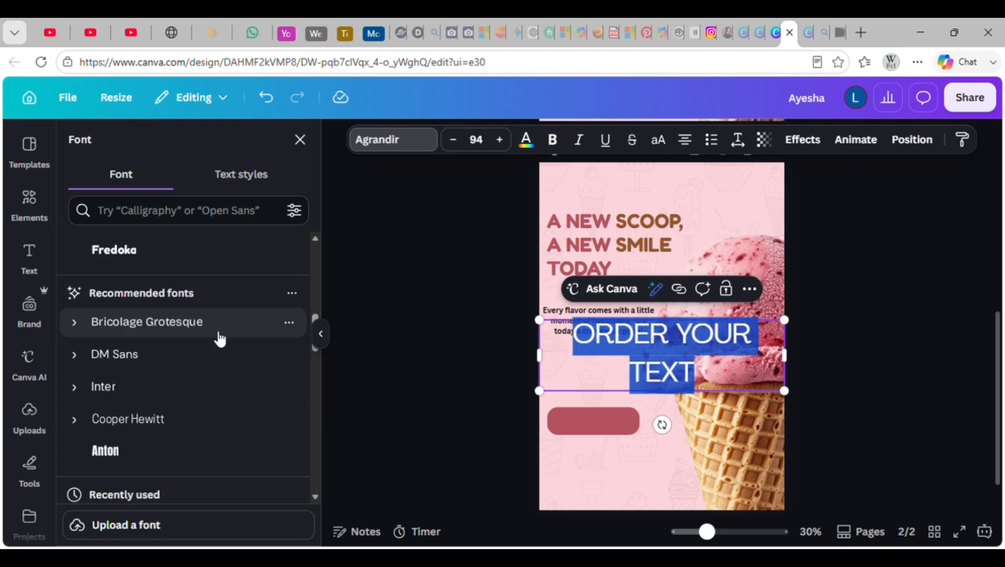
{"action": "scroll", "coordinate": [202, 399], "scroll_direction": "down", "scroll_amount": 2}
{"action": "scroll", "coordinate": [142, 464], "scroll_direction": "down", "scroll_amount": 2}
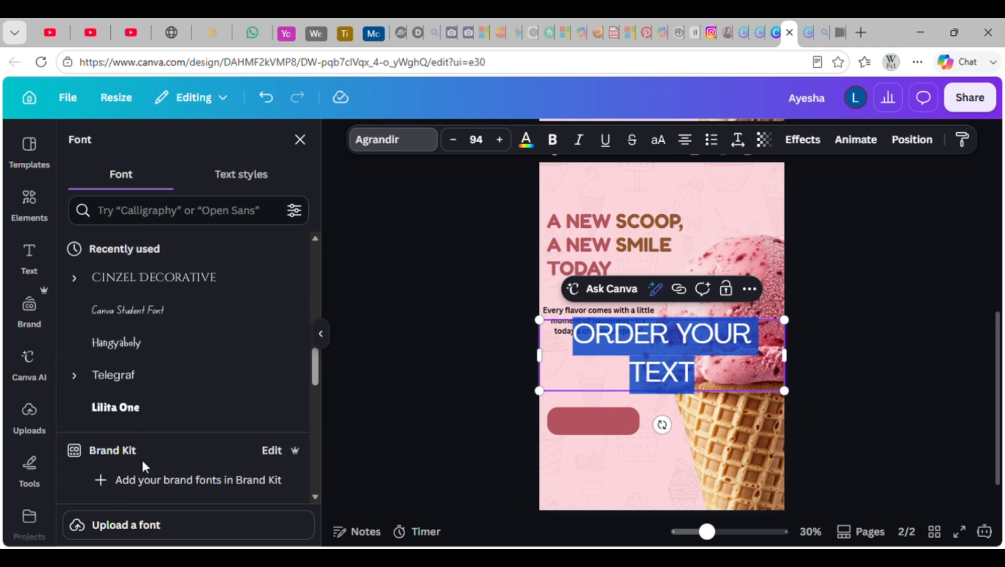
Shrink the ORDER YOUR TEXT label to size 41.3 and colour it light pink #FFE4E8
{"action": "left_click_drag", "start_coordinate": [784, 320], "coordinate": [682, 387]}
{"action": "left_click", "coordinate": [525, 139]}
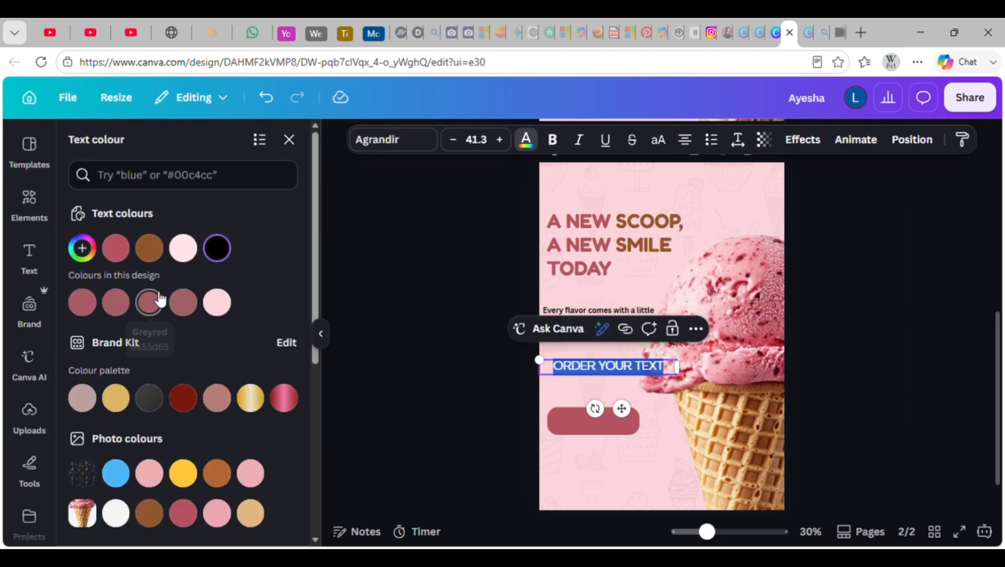
{"action": "left_click", "coordinate": [183, 248]}
{"action": "left_click", "coordinate": [82, 247]}
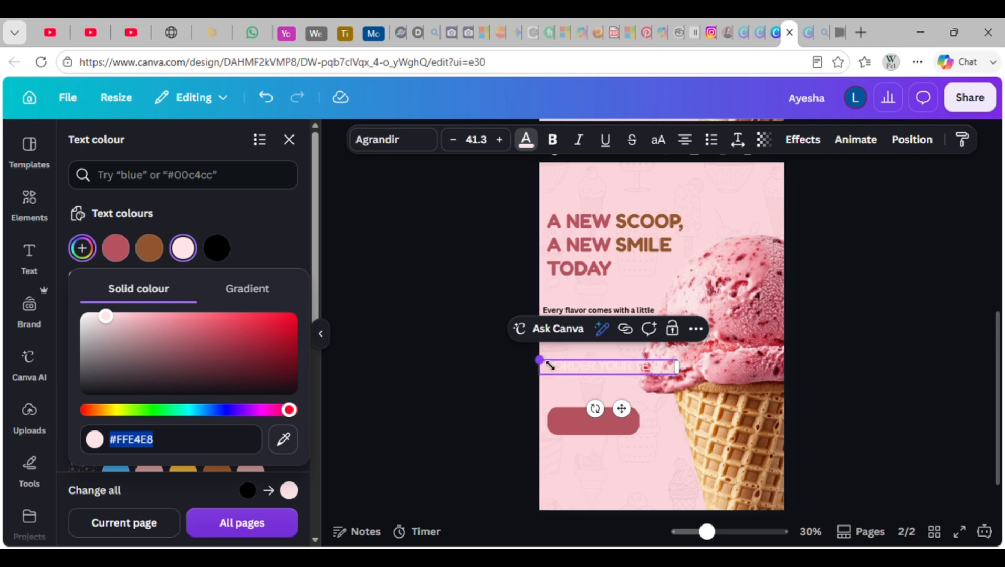
Move the ORDER YOUR TEXT label onto the rose button and shrink it to size 29.8
{"action": "left_click_drag", "start_coordinate": [543, 362], "coordinate": [576, 376]}
{"action": "left_click_drag", "start_coordinate": [637, 411], "coordinate": [608, 465]}
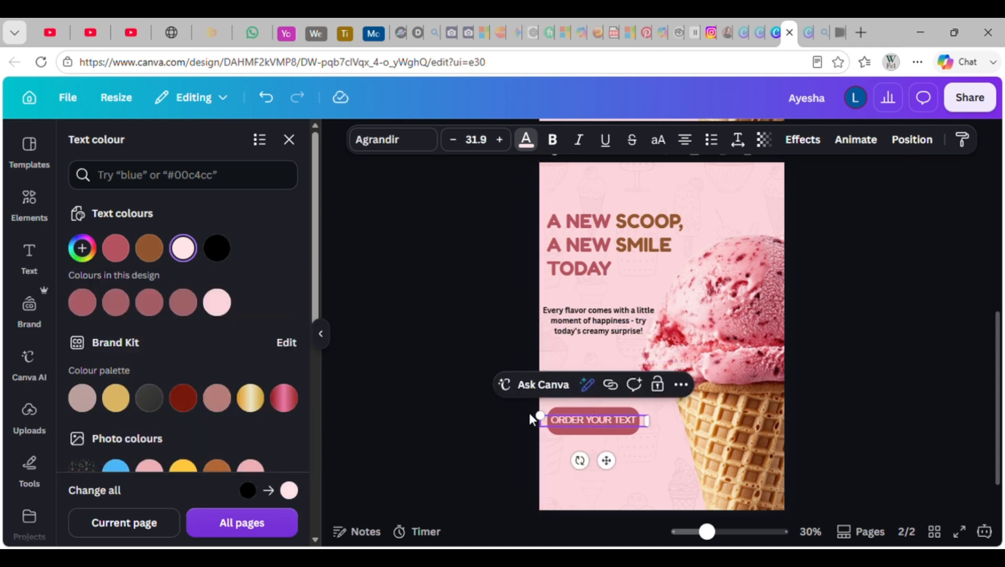
{"action": "left_click_drag", "start_coordinate": [549, 422], "coordinate": [553, 419]}
{"action": "left_click_drag", "start_coordinate": [608, 460], "coordinate": [609, 438]}
Enlarge the button label to size 31.1 and centre it on the rose button
{"action": "left_click", "coordinate": [859, 440]}
{"action": "left_click", "coordinate": [611, 411]}
{"action": "left_click", "coordinate": [588, 420]}
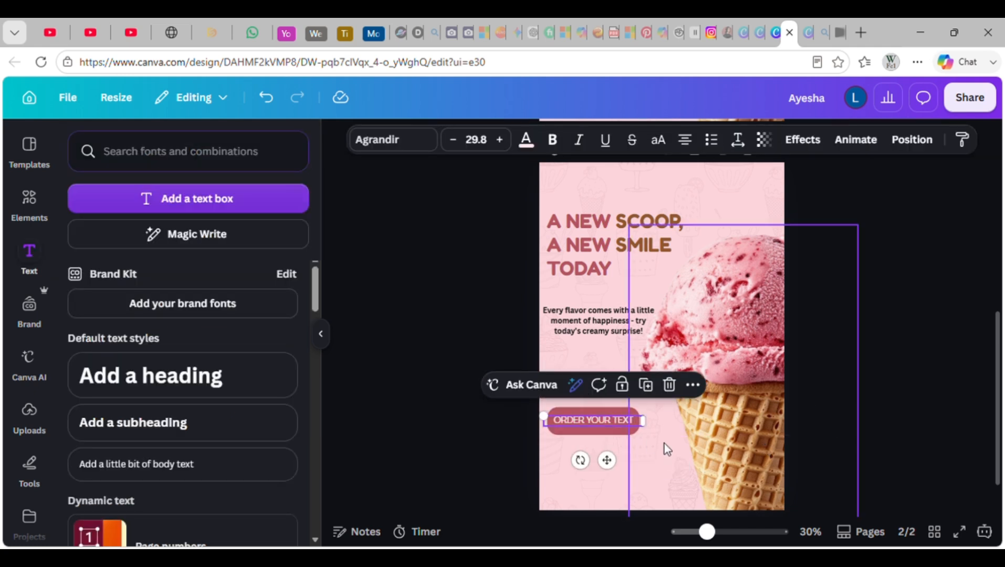
{"action": "left_click_drag", "start_coordinate": [553, 422], "coordinate": [546, 419]}
{"action": "left_click", "coordinate": [931, 417]}
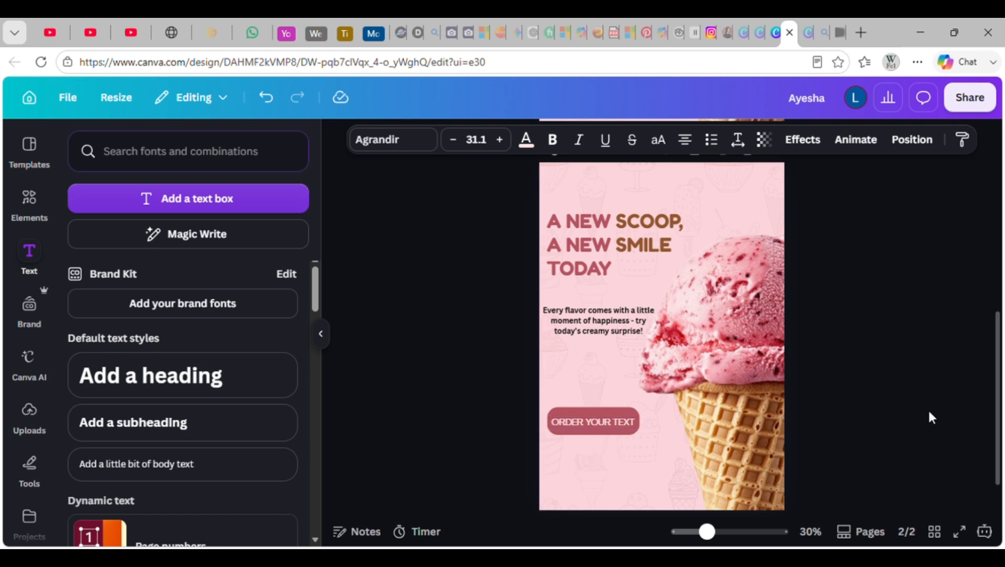
Nudge the tagline and the heading slightly to the right
{"action": "left_click", "coordinate": [604, 330]}
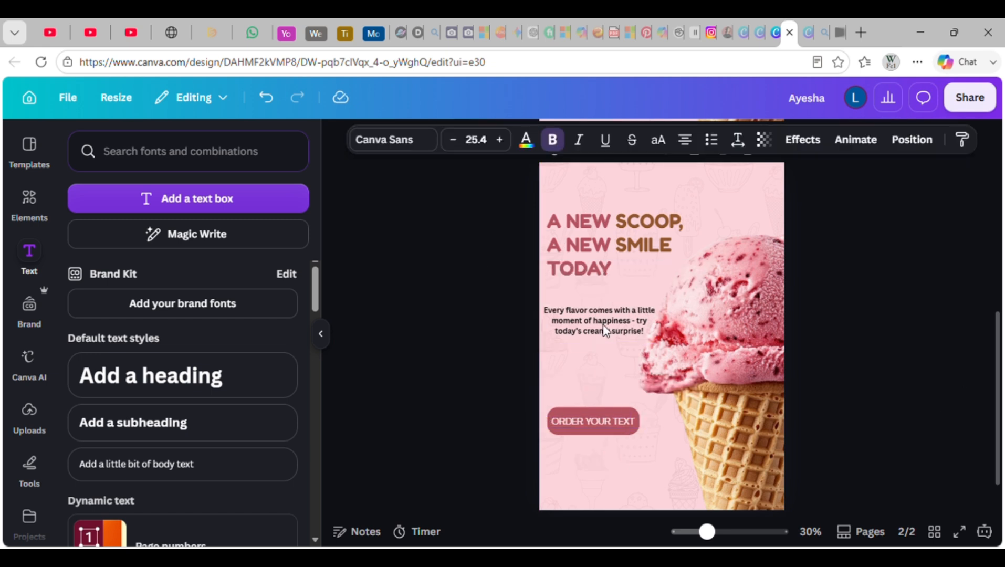
{"action": "left_click", "coordinate": [555, 247]}
{"action": "left_click", "coordinate": [927, 321]}
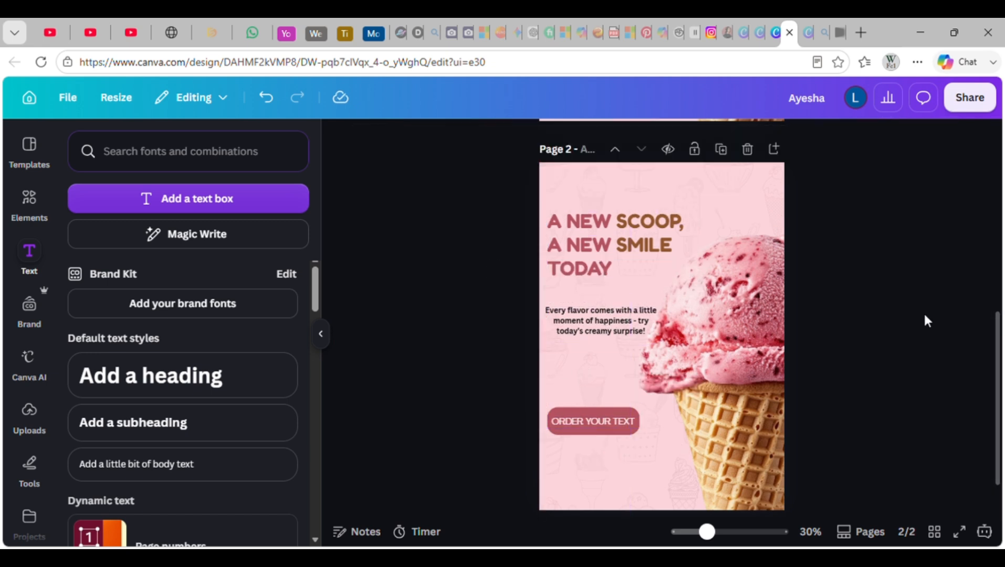
Add a circle shape to the page
{"action": "left_click", "coordinate": [25, 198]}
{"action": "type", "text": "c"}
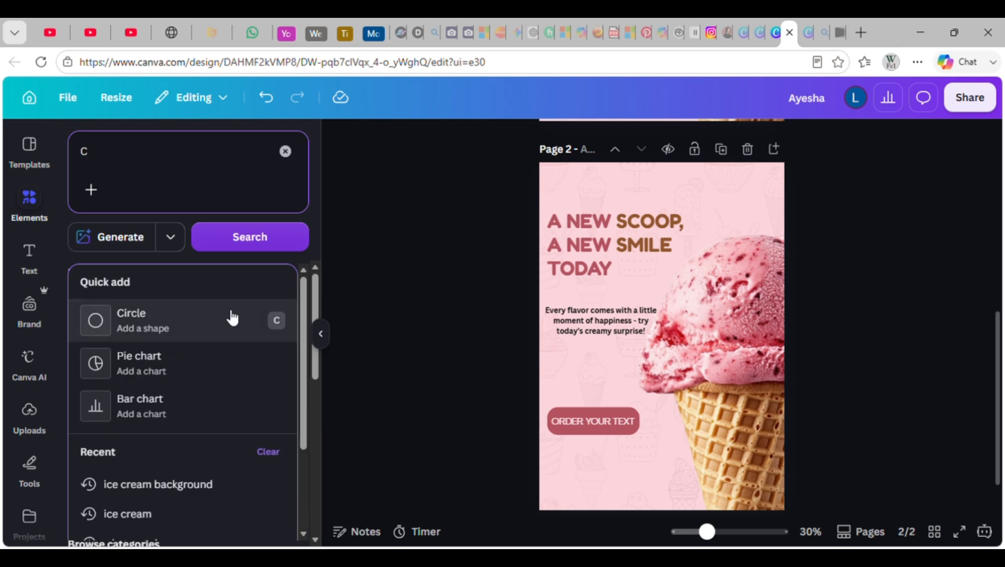
{"action": "left_click", "coordinate": [231, 317]}
Search the elements for "whatsapp icon" and add the black outline WhatsApp icon
{"action": "left_click", "coordinate": [151, 171]}
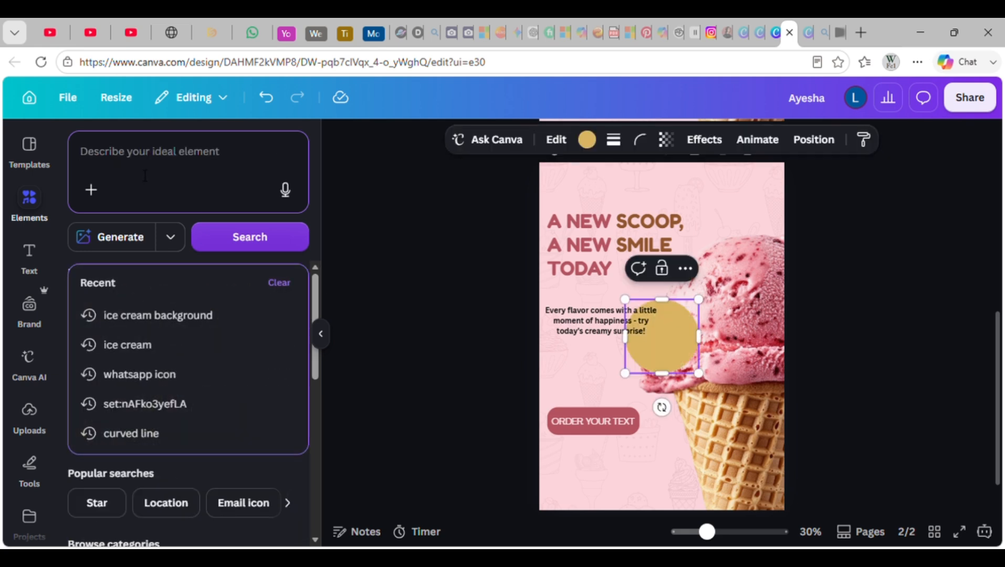
{"action": "type", "text": "wh"}
{"action": "left_click", "coordinate": [174, 314]}
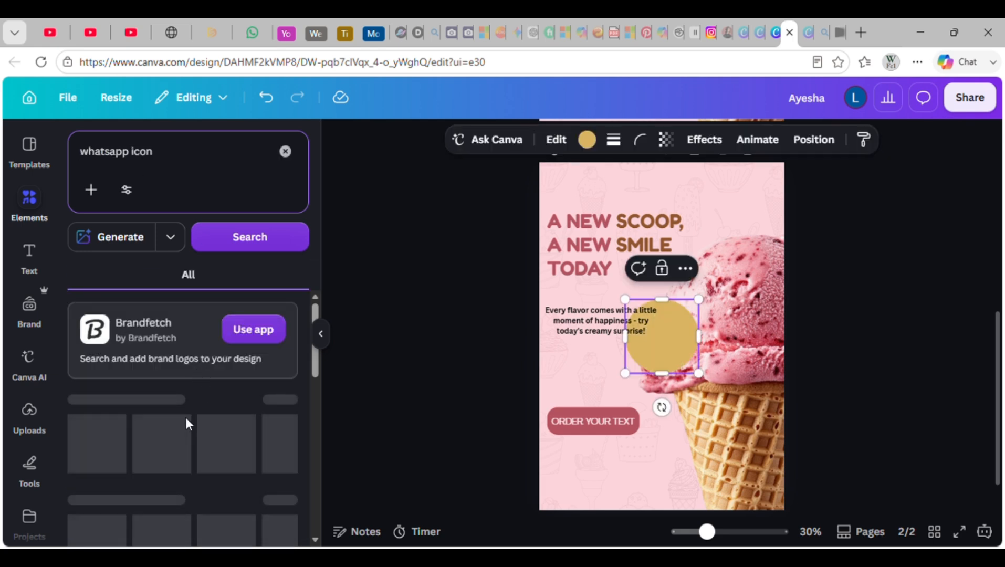
{"action": "left_click", "coordinate": [225, 321]}
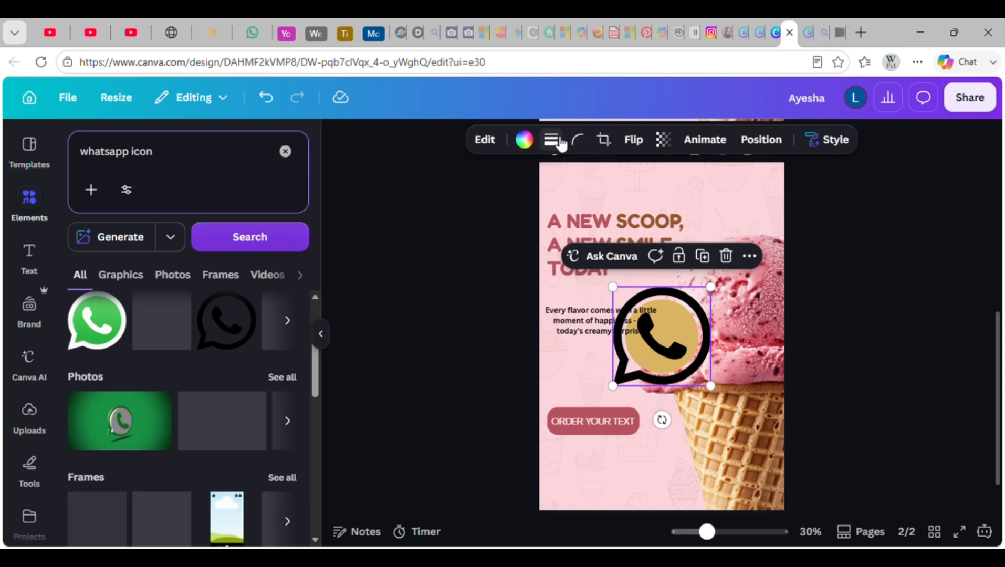
Colour the WhatsApp icon pale pink and move it off the circle toward the button
{"action": "left_click", "coordinate": [524, 140]}
{"action": "left_click", "coordinate": [84, 337]}
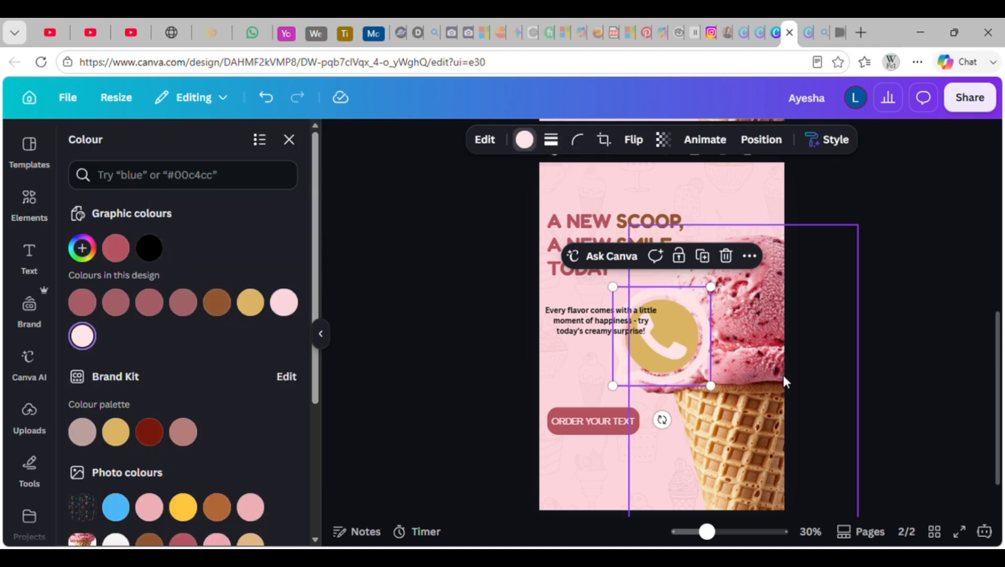
{"action": "left_click_drag", "start_coordinate": [674, 370], "coordinate": [600, 406]}
Fill the circle with a muted rose and shrink it into a small dot just below the button's left end
{"action": "left_click", "coordinate": [662, 349]}
{"action": "left_click", "coordinate": [88, 308]}
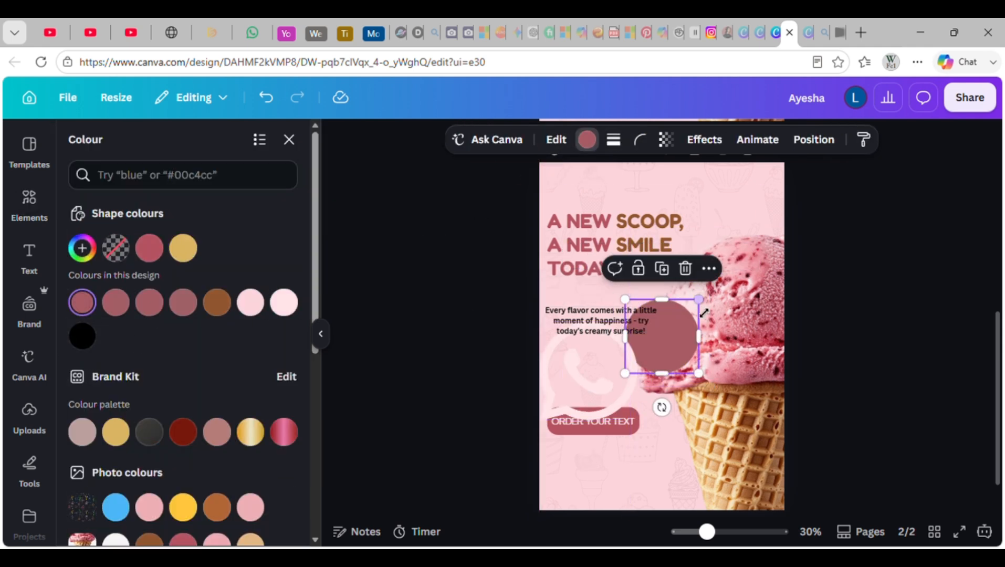
{"action": "left_click_drag", "start_coordinate": [699, 300], "coordinate": [654, 345]}
{"action": "left_click_drag", "start_coordinate": [655, 409], "coordinate": [586, 519]}
{"action": "left_click_drag", "start_coordinate": [577, 470], "coordinate": [570, 468]}
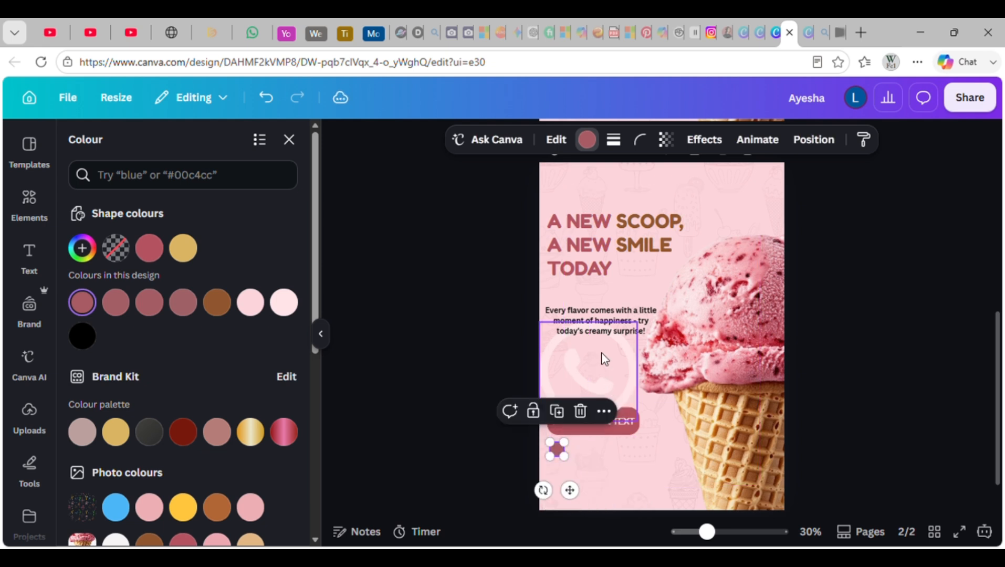
Shrink the WhatsApp icon and place it centred on the small rose circle
{"action": "left_click", "coordinate": [602, 359]}
{"action": "left_click_drag", "start_coordinate": [642, 328], "coordinate": [583, 434]}
{"action": "left_click_drag", "start_coordinate": [571, 471], "coordinate": [583, 498]}
{"action": "left_click_drag", "start_coordinate": [561, 462], "coordinate": [580, 494]}
{"action": "left_click", "coordinate": [796, 417]}
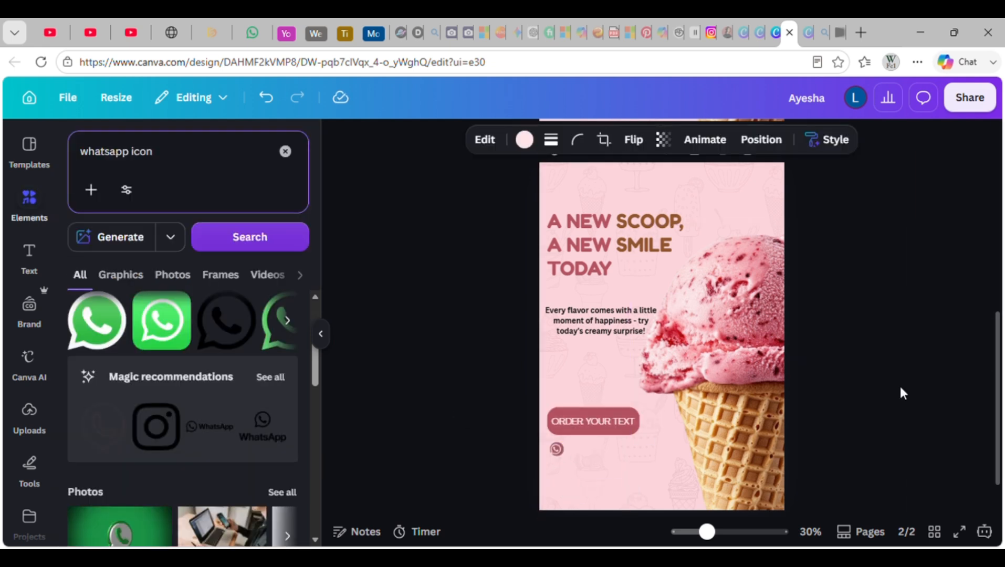
Add a heading text containing the contact phone number
{"action": "left_click", "coordinate": [34, 255]}
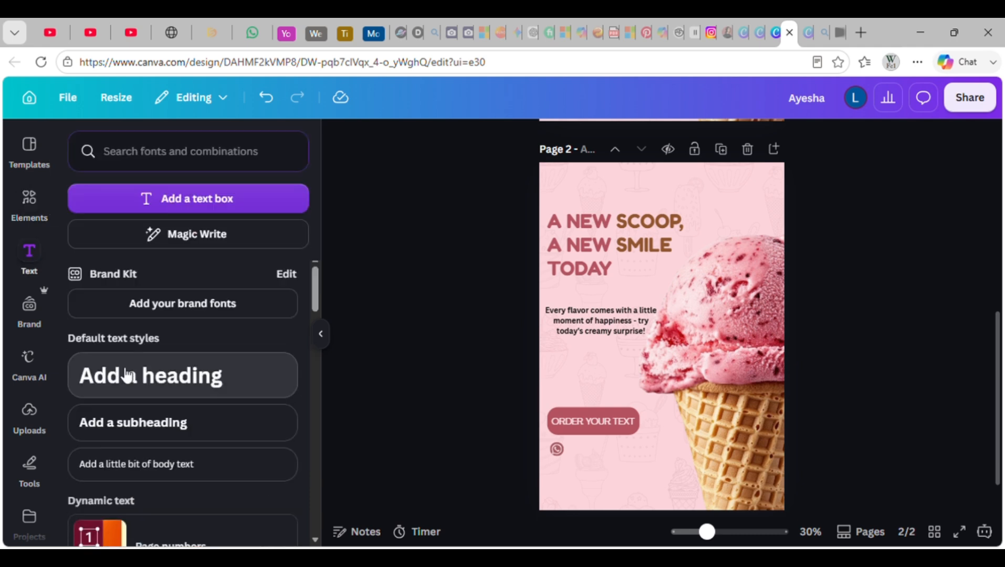
{"action": "left_click", "coordinate": [128, 373]}
{"action": "type", "text": "+0123456789"}
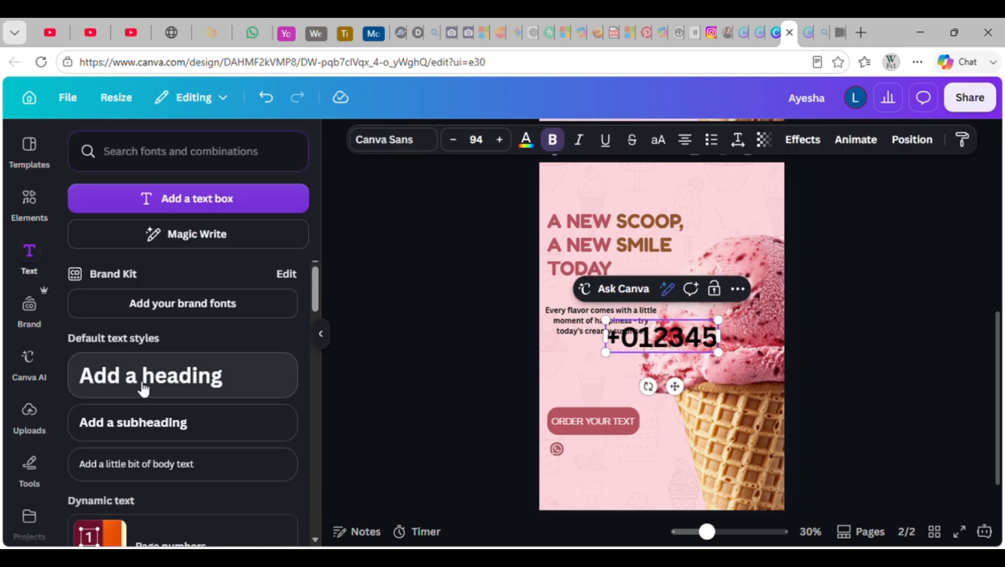
Colour the whole contact phone number text rose to match the poster's heading
{"action": "double_click", "coordinate": [675, 340]}
{"action": "key", "text": "ctrl+a"}
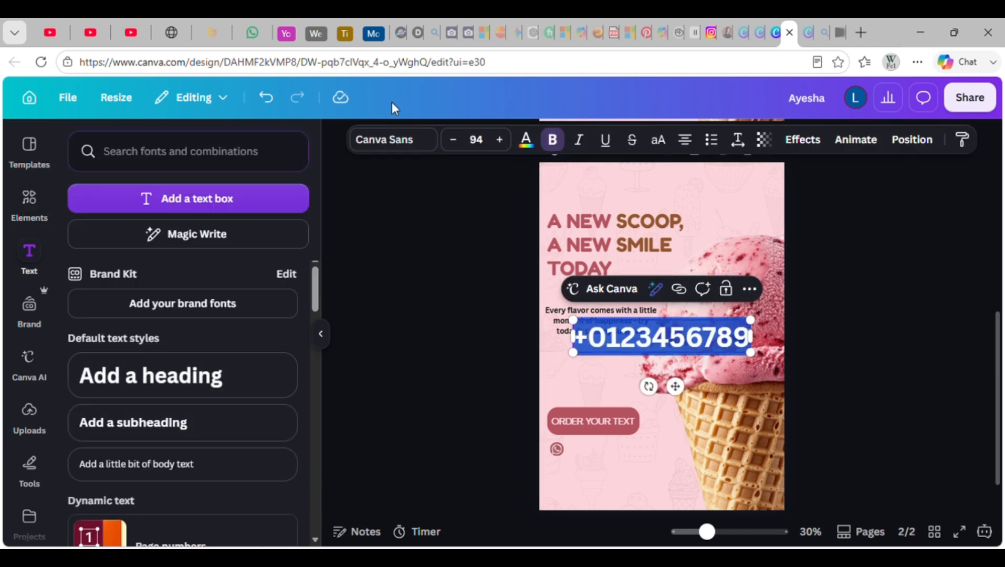
{"action": "left_click", "coordinate": [525, 141]}
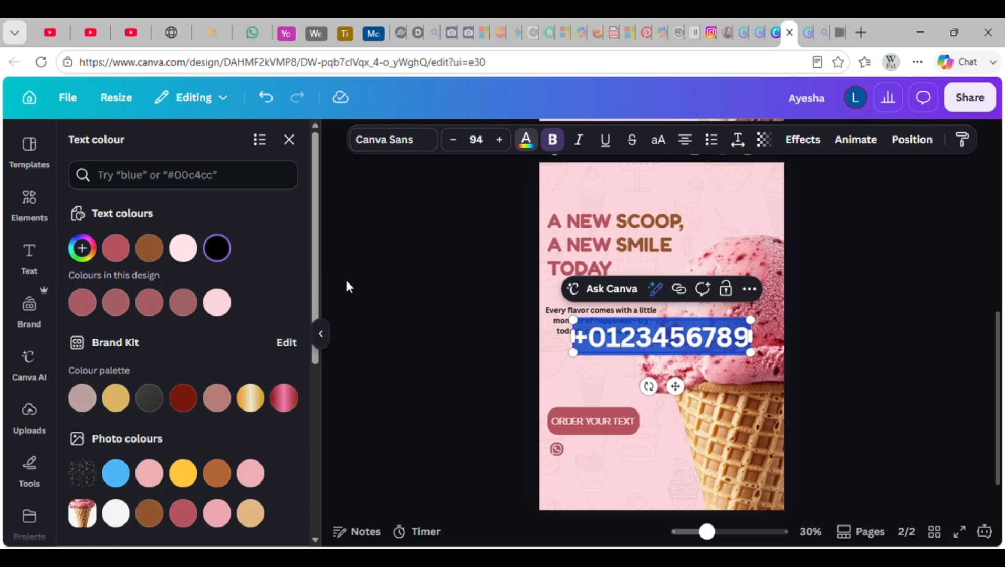
{"action": "left_click", "coordinate": [128, 243]}
Shrink the phone number to about size 36 and place it directly beside the WhatsApp icon under the order button
{"action": "left_click_drag", "start_coordinate": [657, 340], "coordinate": [685, 354]}
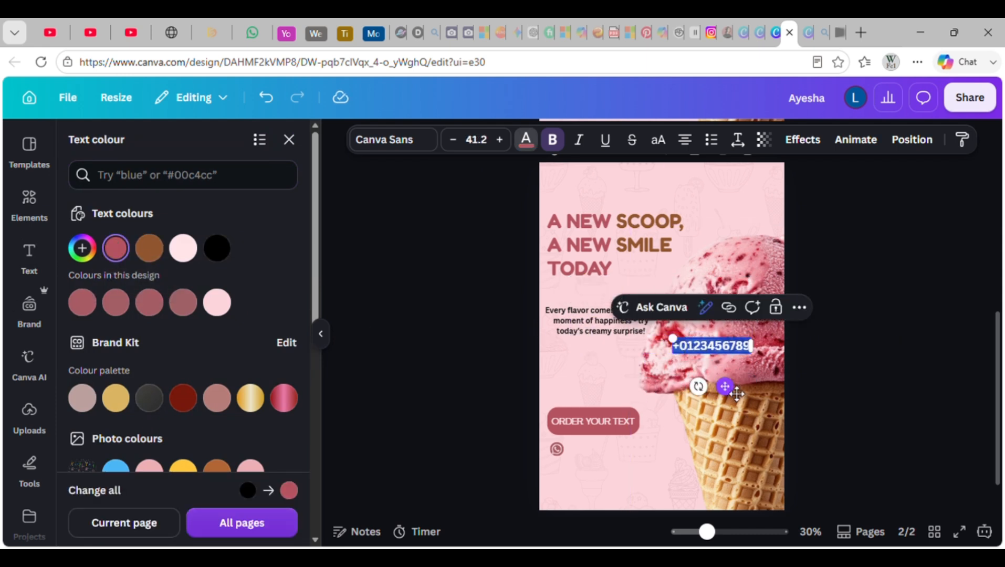
{"action": "left_click_drag", "start_coordinate": [737, 394], "coordinate": [637, 495]}
{"action": "left_click_drag", "start_coordinate": [568, 444], "coordinate": [580, 450]}
{"action": "left_click_drag", "start_coordinate": [638, 498], "coordinate": [629, 499]}
{"action": "left_click", "coordinate": [445, 459]}
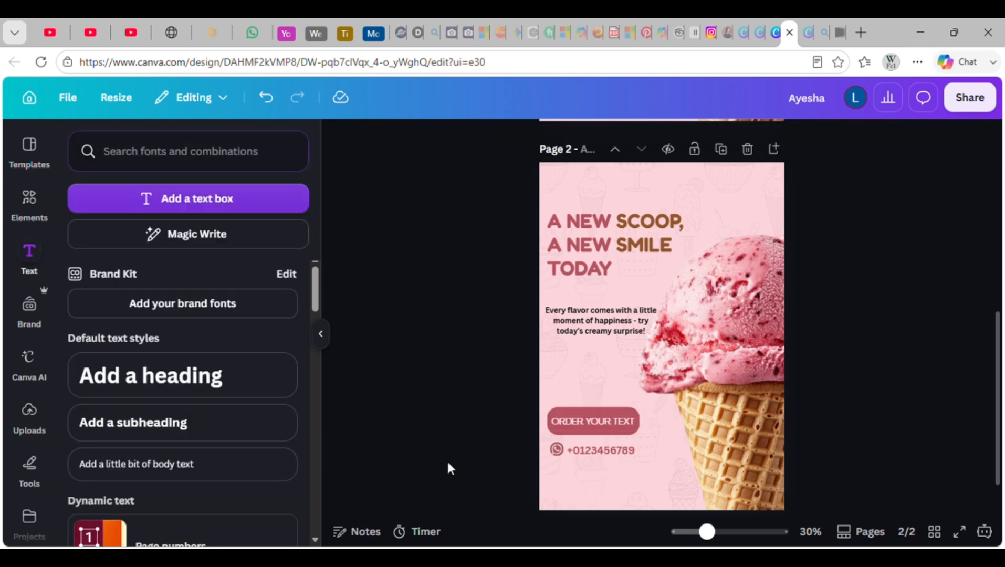
Add a heading text reading "Logo Here" to the poster
{"action": "left_click", "coordinate": [175, 366]}
{"action": "type", "text": "L"}
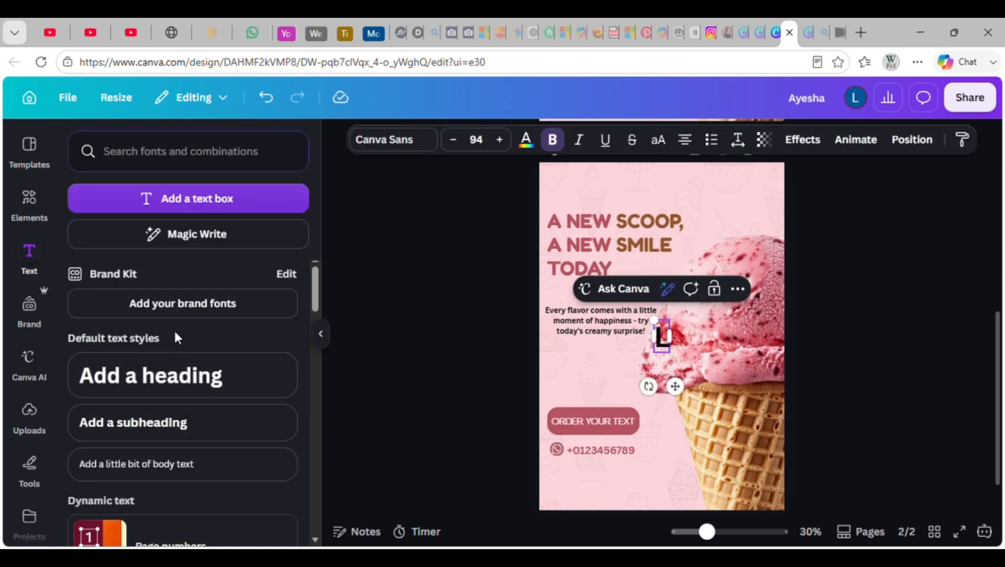
{"action": "type", "text": "ogo"}
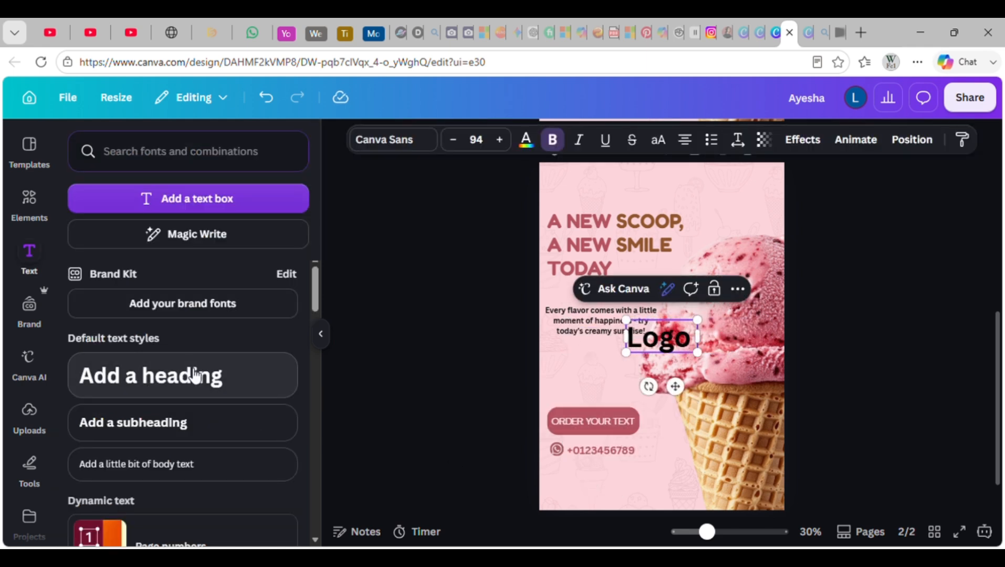
{"action": "type", "text": " G"}
{"action": "key", "text": "BackSpace"}
{"action": "type", "text": "Here"}
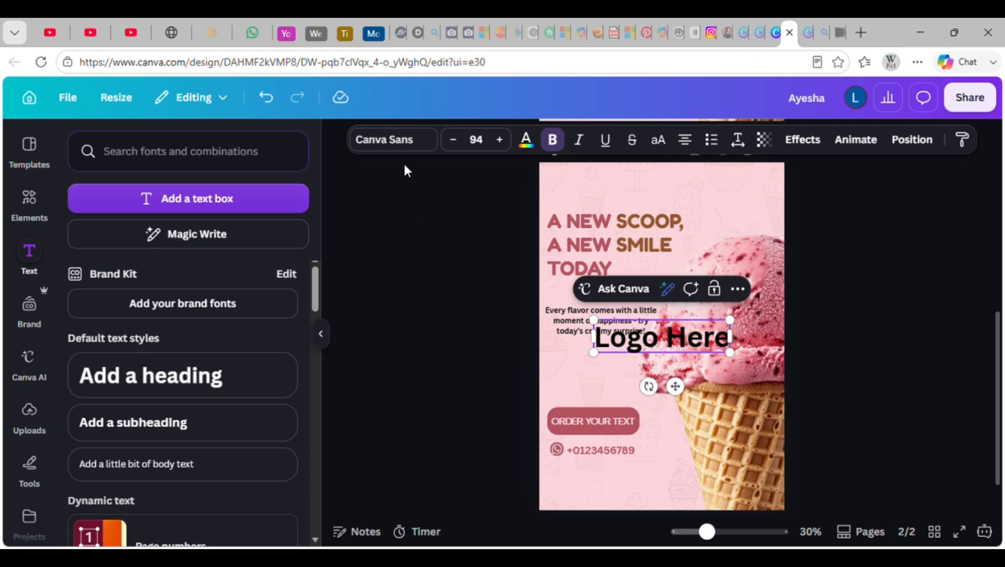
Colour the "Logo Here" text rose and set its font to Telegraf Medium
{"action": "key", "text": "ctrl+a"}
{"action": "left_click", "coordinate": [526, 139]}
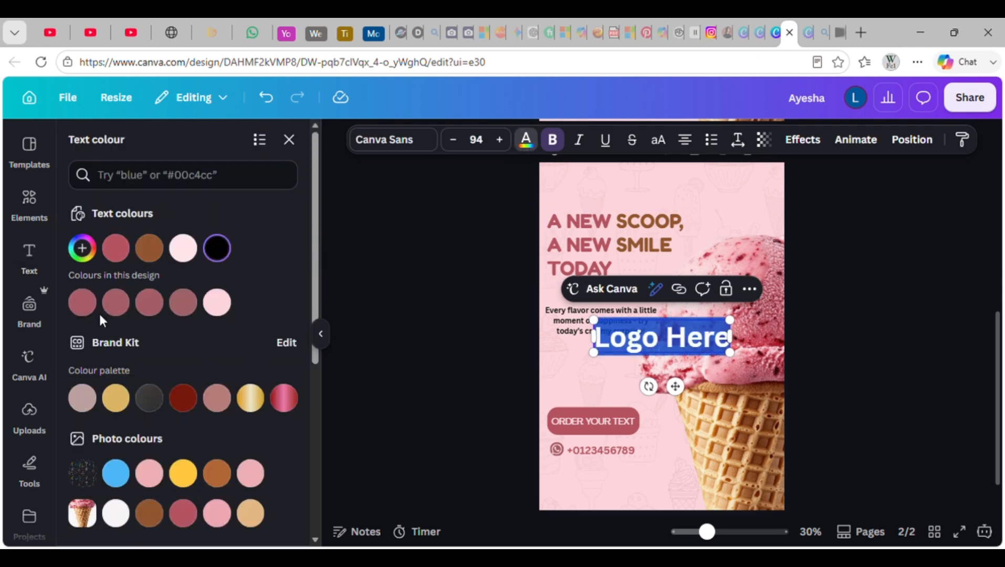
{"action": "left_click", "coordinate": [115, 248]}
{"action": "left_click", "coordinate": [402, 152]}
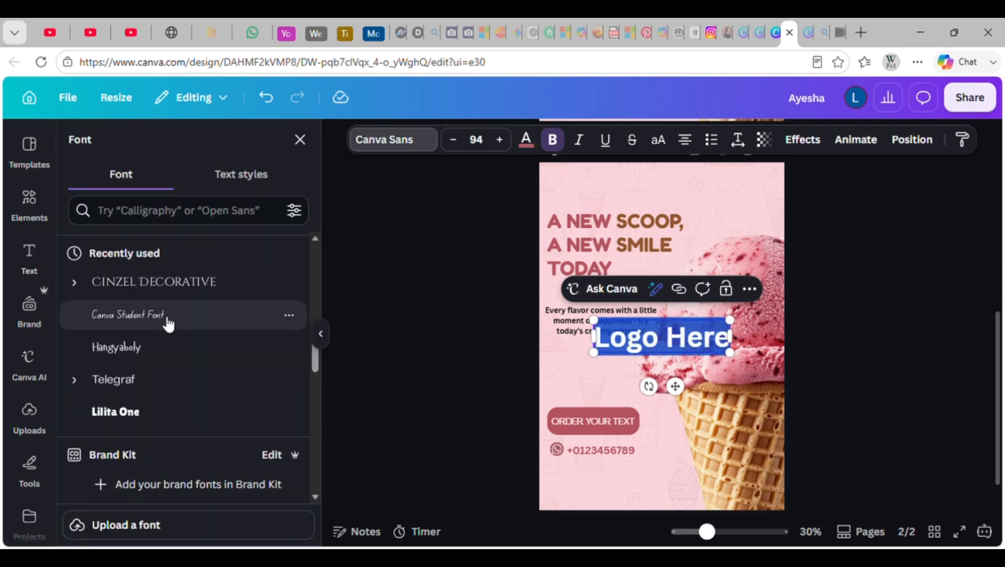
{"action": "left_click", "coordinate": [142, 284]}
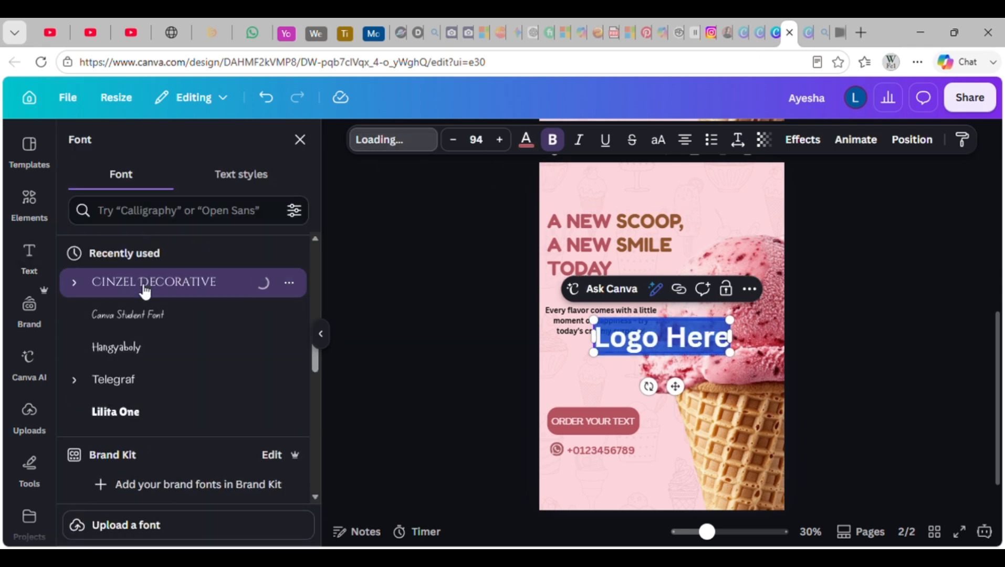
{"action": "left_click", "coordinate": [143, 381]}
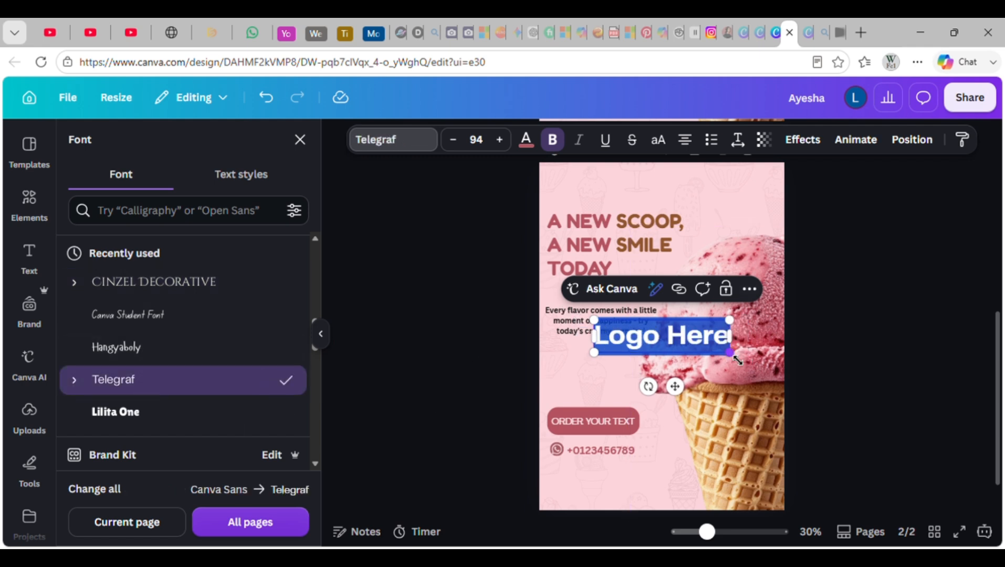
{"action": "left_click", "coordinate": [74, 379]}
{"action": "scroll", "coordinate": [163, 417], "scroll_direction": "down", "scroll_amount": 2}
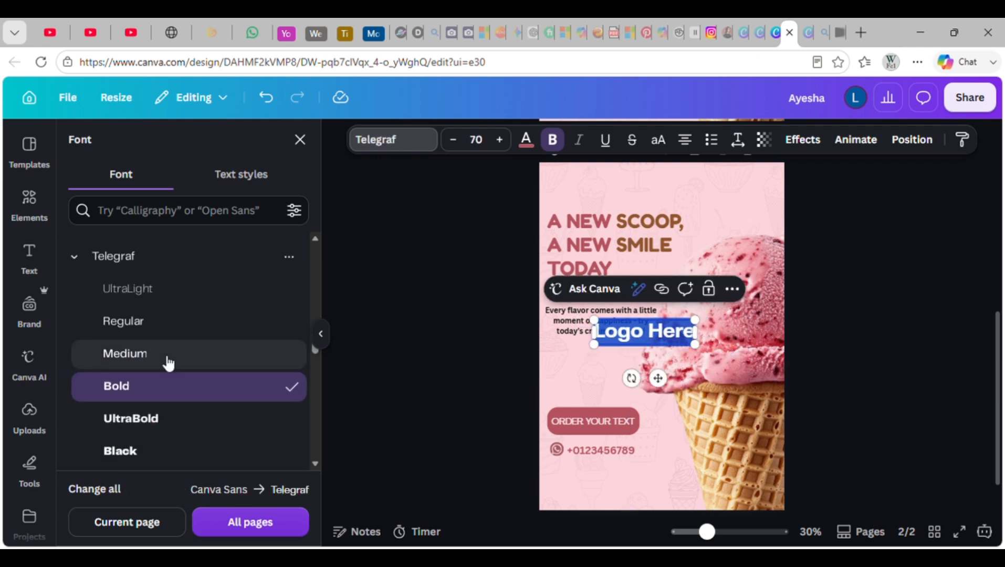
{"action": "left_click", "coordinate": [166, 355]}
Shrink the "Logo Here" text and place it above the start of the poster's main heading
{"action": "left_click_drag", "start_coordinate": [597, 321], "coordinate": [634, 335]}
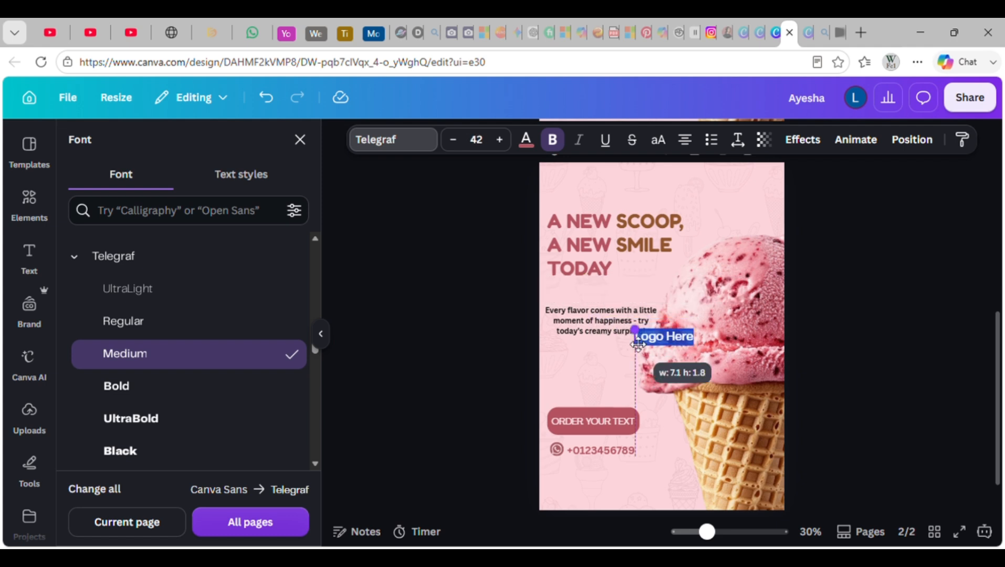
{"action": "left_click_drag", "start_coordinate": [682, 382], "coordinate": [614, 239]}
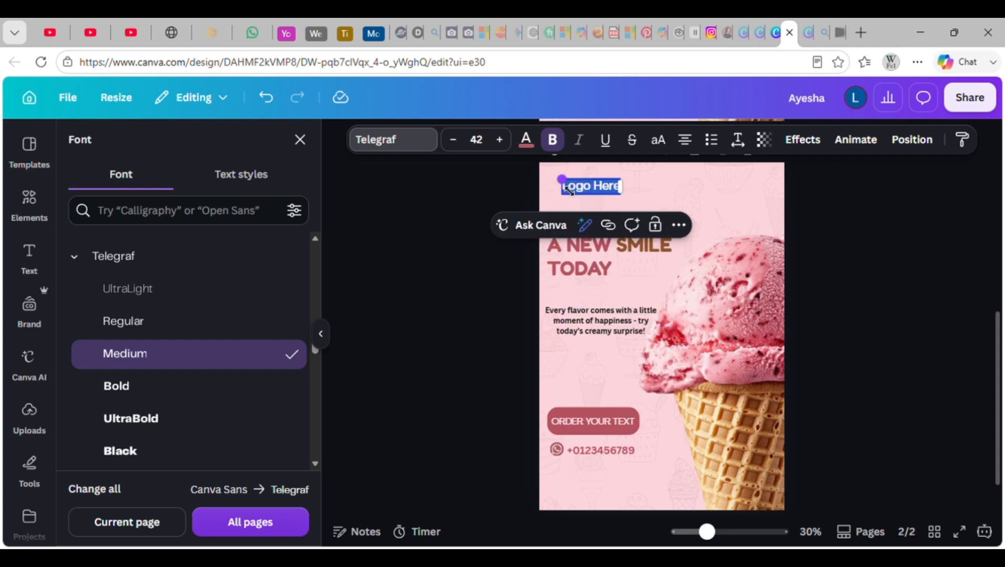
{"action": "left_click_drag", "start_coordinate": [561, 178], "coordinate": [602, 157]}
{"action": "left_click", "coordinate": [925, 271]}
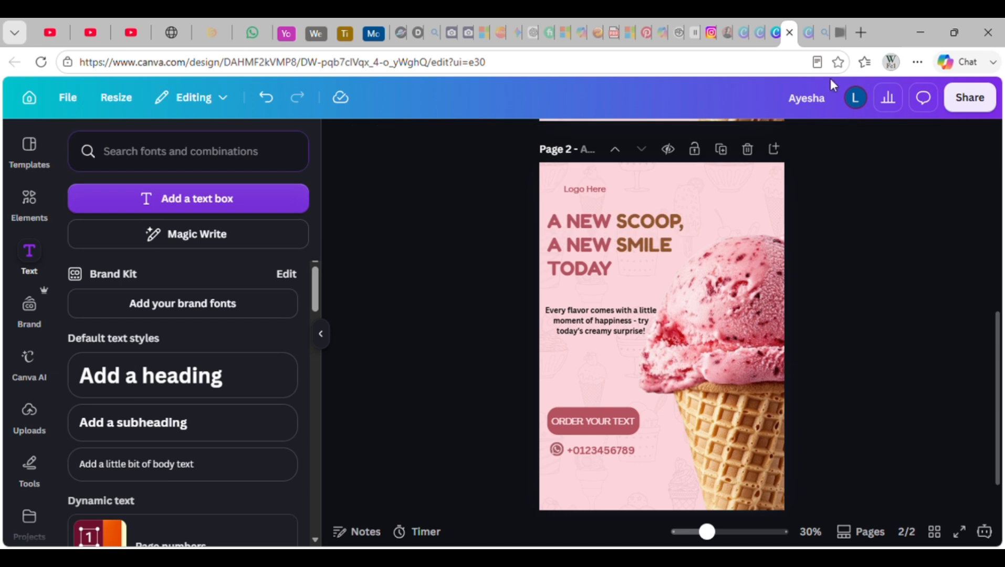
Add a heading text reading "Life Tastes Beter Here" and shrink it to about size 44, wrapped on two lines above the order button
{"action": "scroll", "coordinate": [912, 313], "scroll_direction": "down", "scroll_amount": 1}
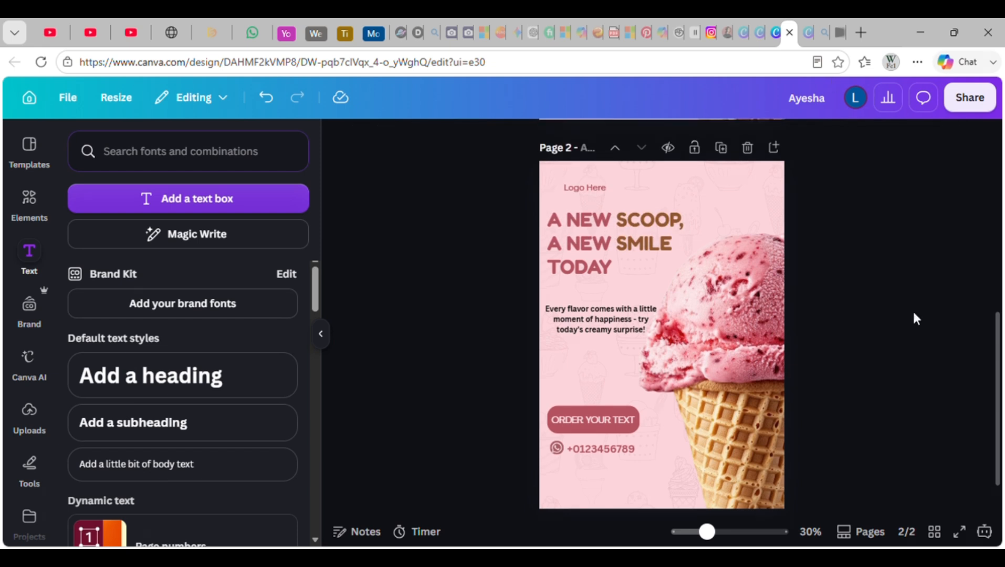
{"action": "left_click", "coordinate": [275, 375]}
{"action": "type", "text": "Li"}
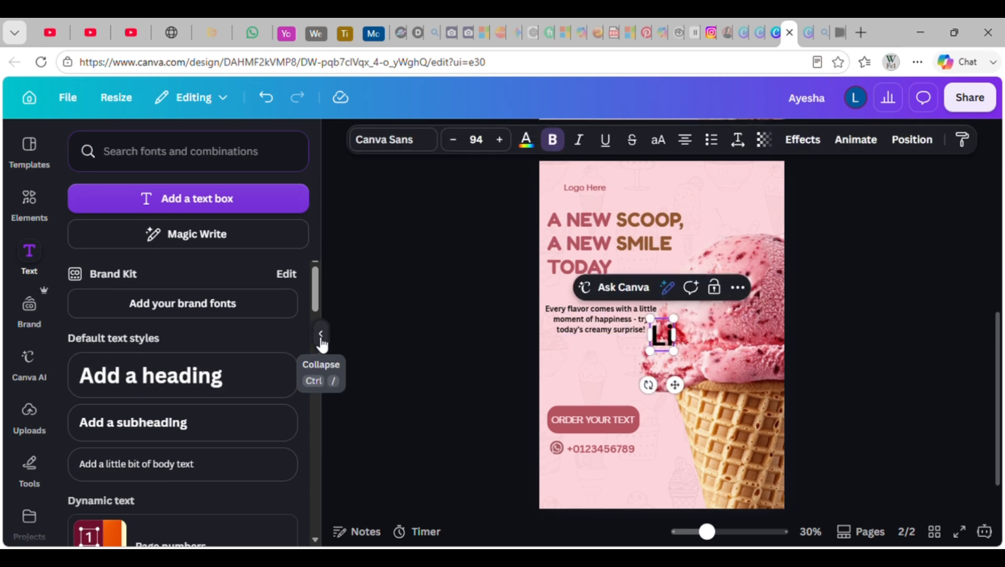
{"action": "type", "text": "fe Tast"}
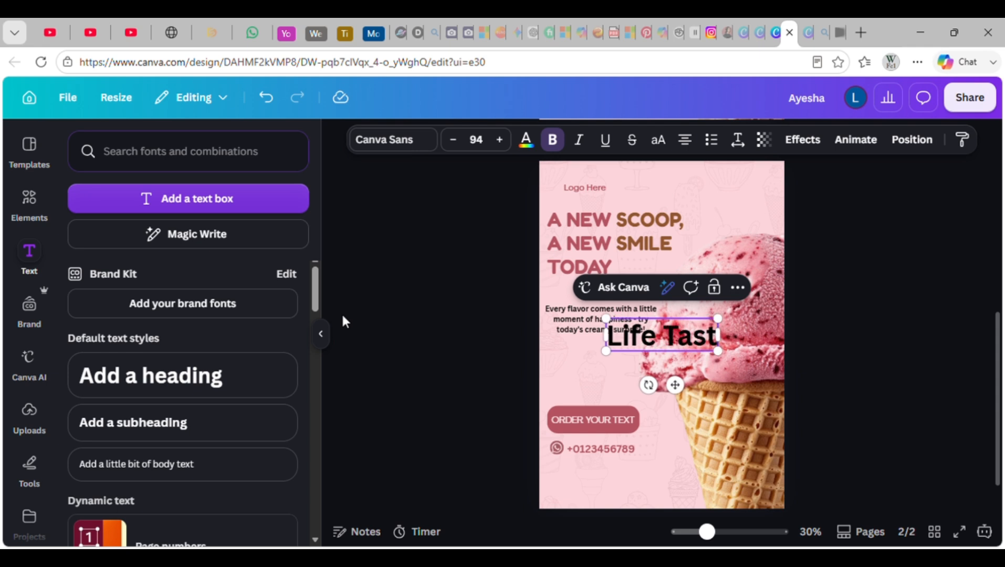
{"action": "type", "text": "es Beter"}
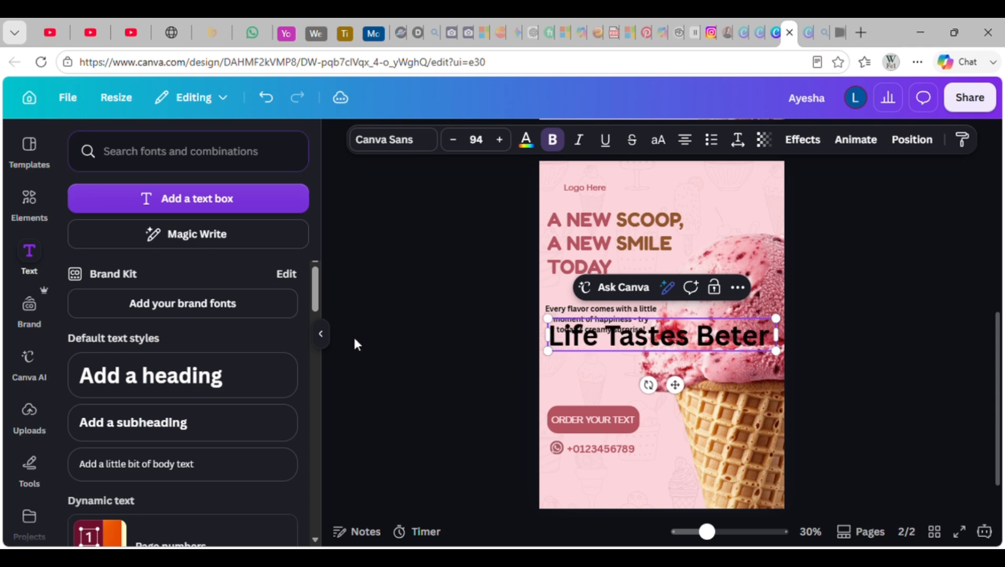
{"action": "key", "text": "Return"}
{"action": "type", "text": "Here"}
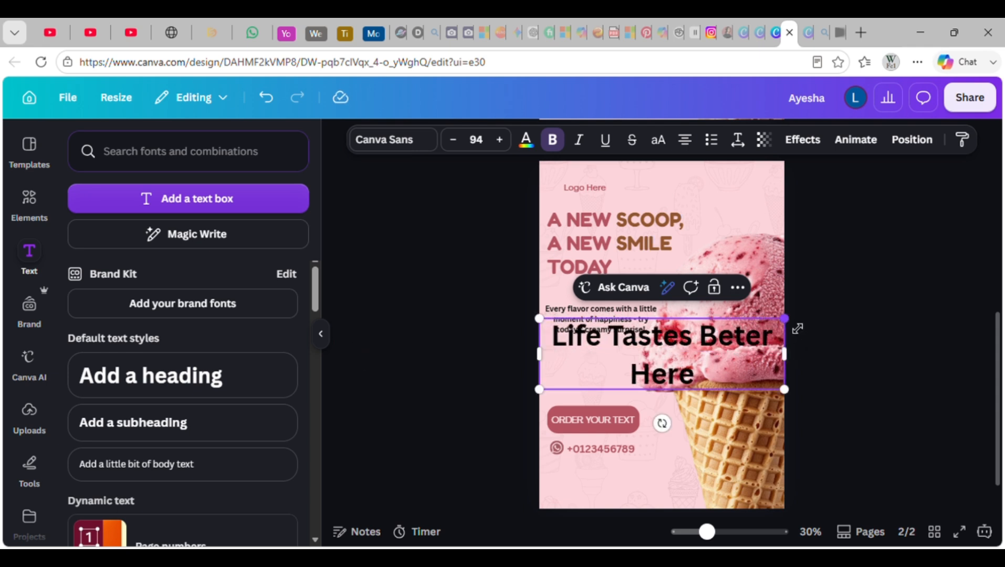
{"action": "left_click_drag", "start_coordinate": [784, 320], "coordinate": [635, 372]}
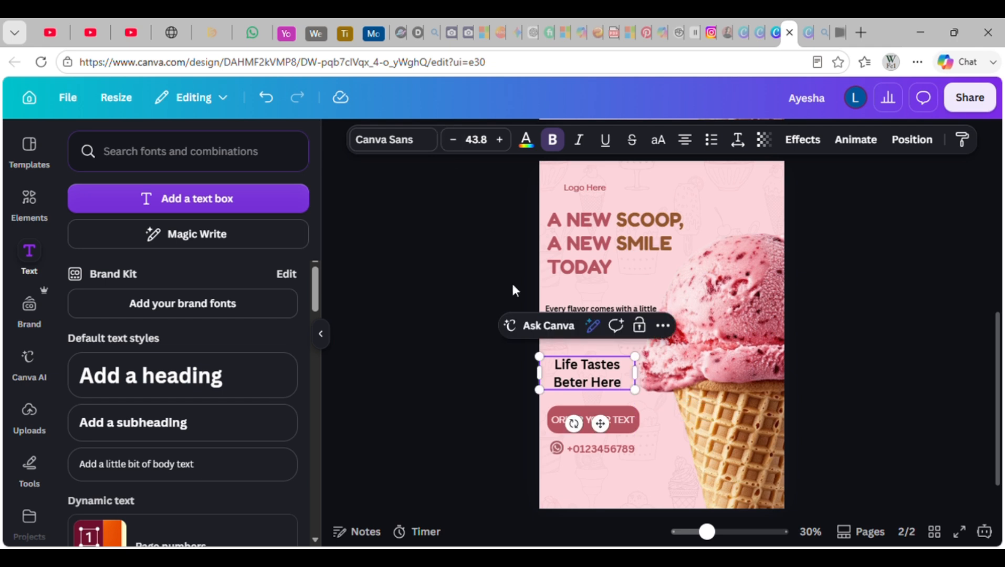
Colour the "Life Tastes Beter Here" text rose and set its font to Agrandir Thin
{"action": "double_click", "coordinate": [611, 389]}
{"action": "left_click", "coordinate": [531, 138]}
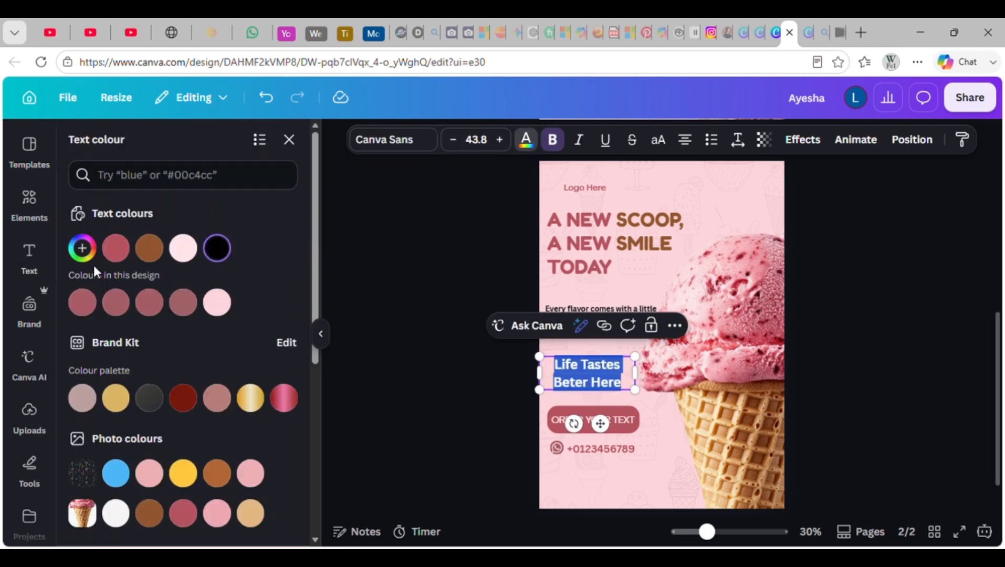
{"action": "left_click", "coordinate": [420, 142]}
{"action": "scroll", "coordinate": [210, 288], "scroll_direction": "down", "scroll_amount": 5}
{"action": "scroll", "coordinate": [197, 314], "scroll_direction": "up", "scroll_amount": 7}
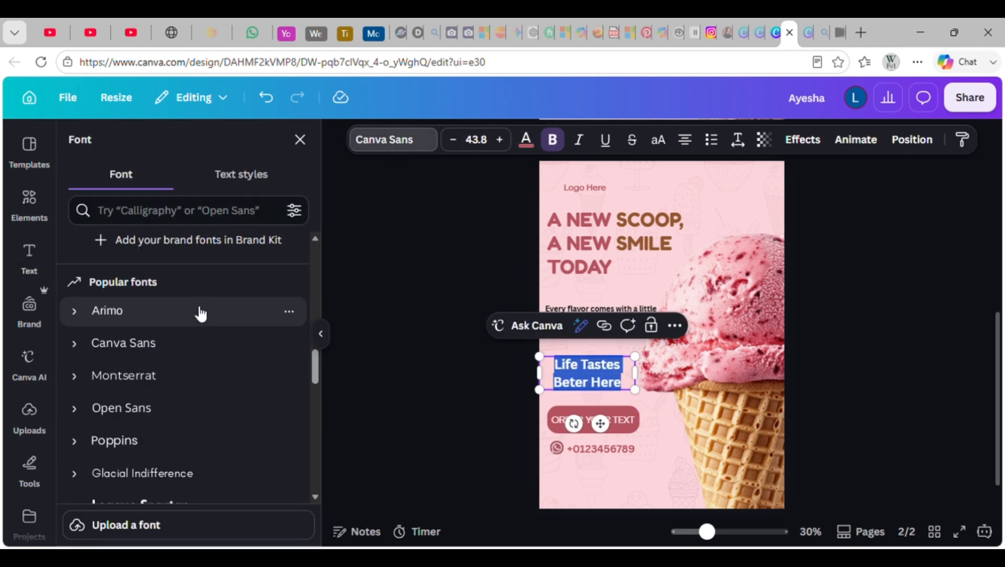
{"action": "scroll", "coordinate": [158, 347], "scroll_direction": "up", "scroll_amount": 8}
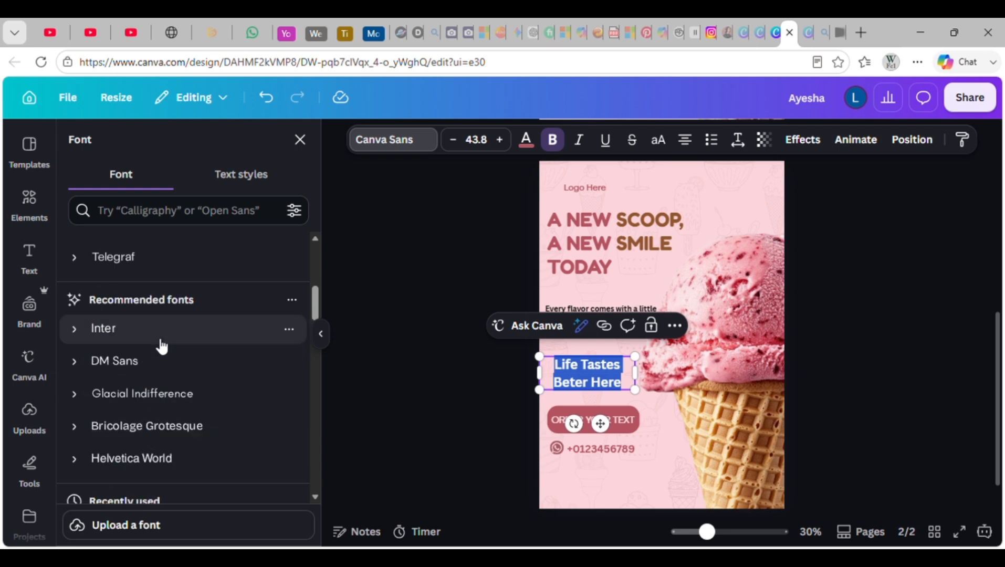
{"action": "left_click", "coordinate": [122, 453]}
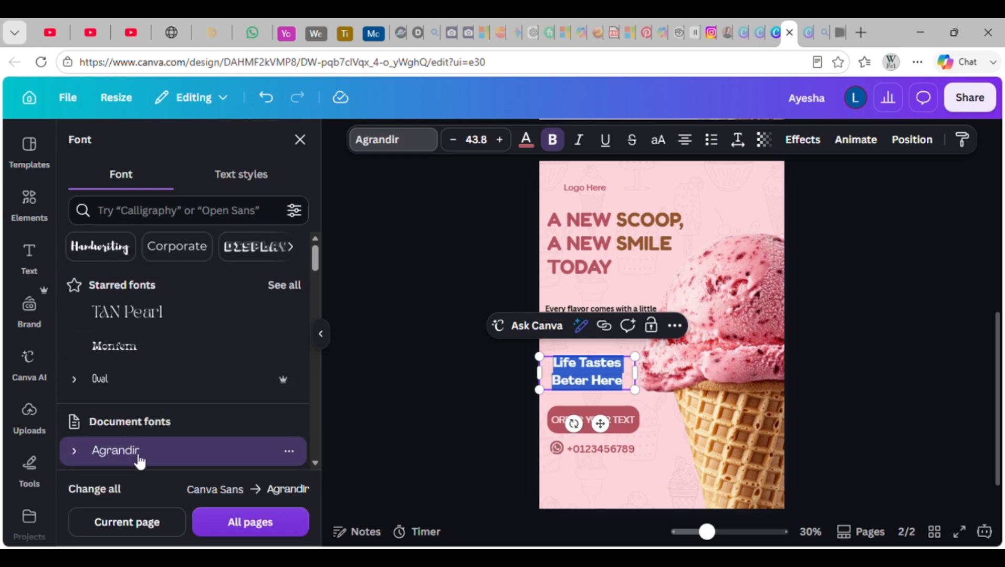
{"action": "scroll", "coordinate": [158, 420], "scroll_direction": "down", "scroll_amount": 2}
{"action": "left_click", "coordinate": [74, 326]}
{"action": "left_click", "coordinate": [142, 392]}
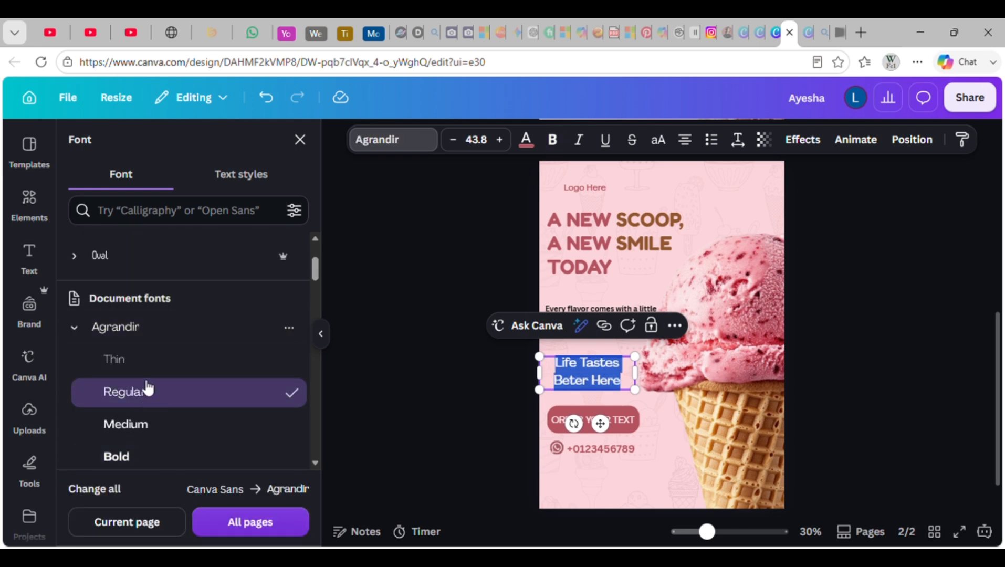
{"action": "left_click", "coordinate": [121, 360]}
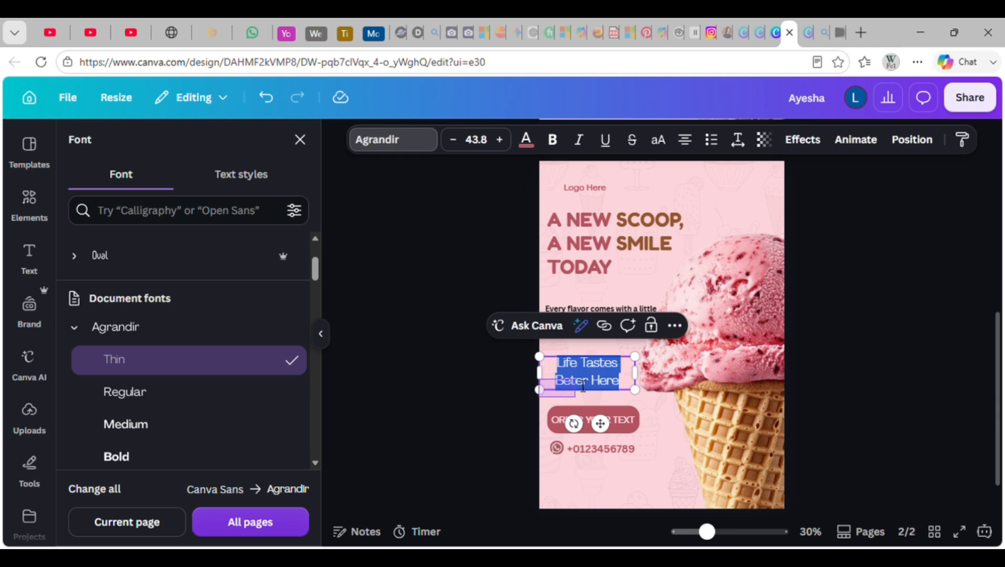
Move the "Life Tastes Beter Here" text to the poster's upper-right corner and shrink it to about size 25
{"action": "left_click_drag", "start_coordinate": [583, 385], "coordinate": [693, 251]}
{"action": "left_click", "coordinate": [741, 144]}
{"action": "left_click", "coordinate": [903, 257]}
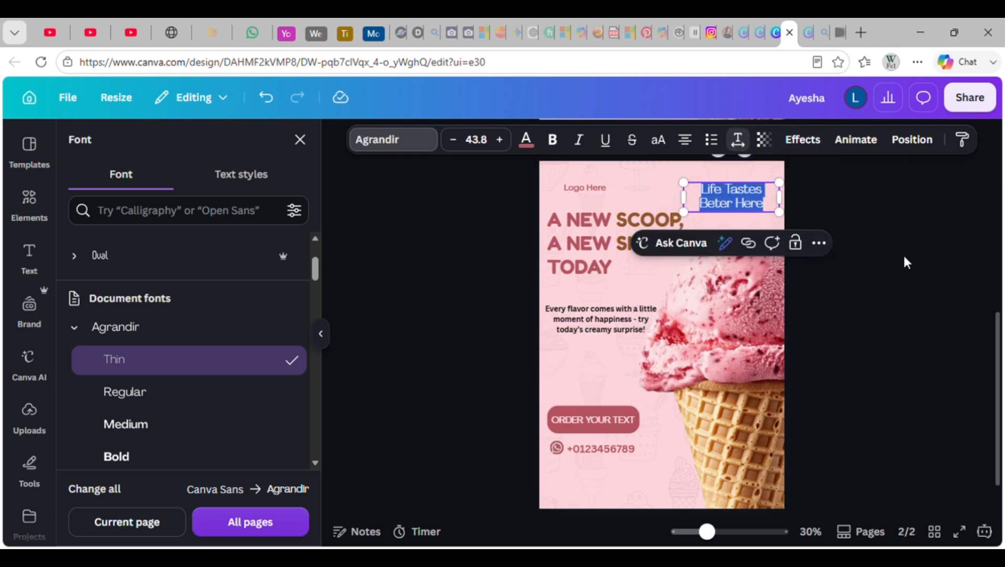
{"action": "left_click", "coordinate": [892, 195]}
{"action": "left_click", "coordinate": [735, 198]}
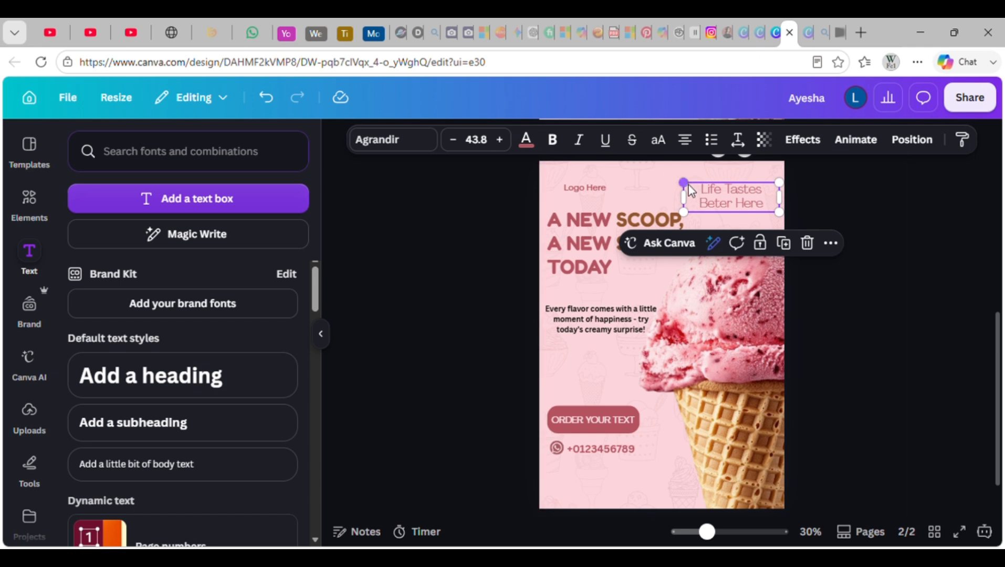
{"action": "left_click_drag", "start_coordinate": [689, 180], "coordinate": [731, 195]}
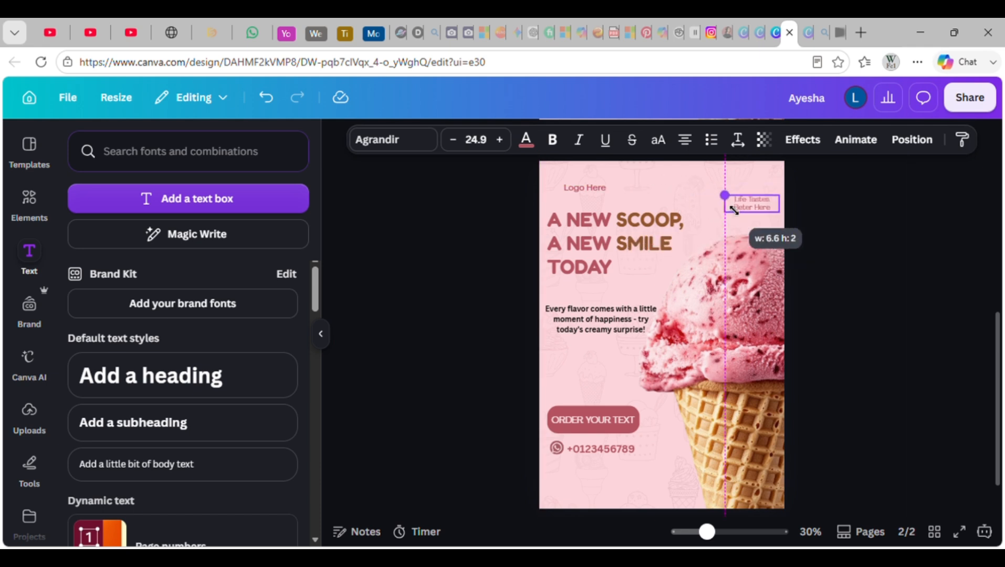
{"action": "left_click", "coordinate": [920, 261]}
Change the font of the "ORDER YOUR TEXT" button label to Cinzel
{"action": "left_click", "coordinate": [320, 333]}
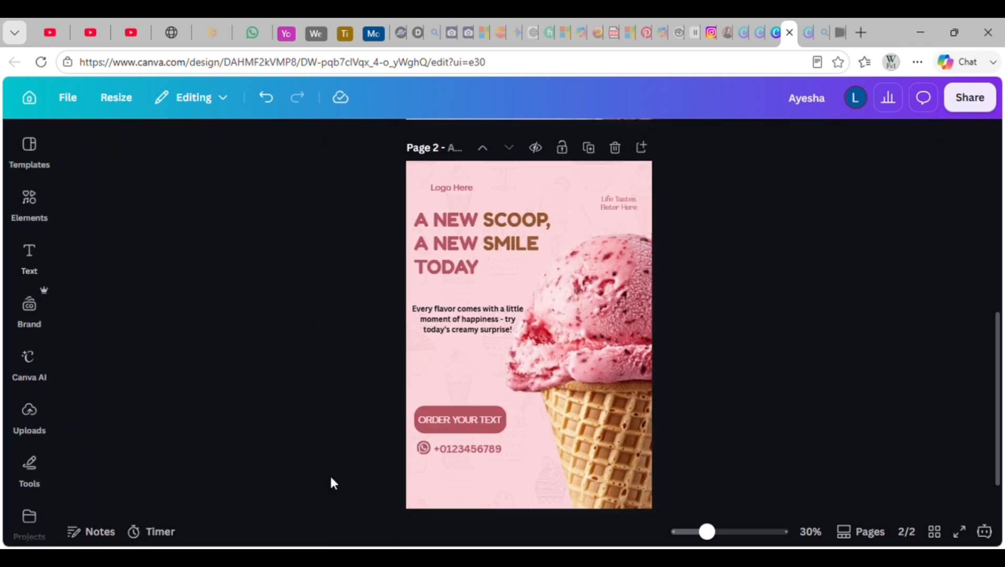
{"action": "left_click", "coordinate": [434, 412]}
{"action": "double_click", "coordinate": [451, 419]}
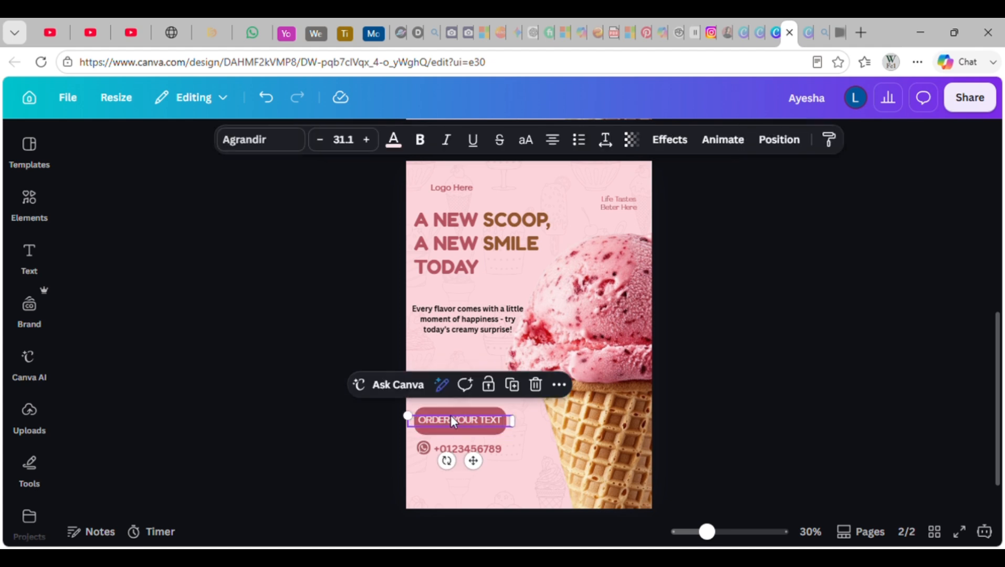
{"action": "left_click", "coordinate": [270, 138]}
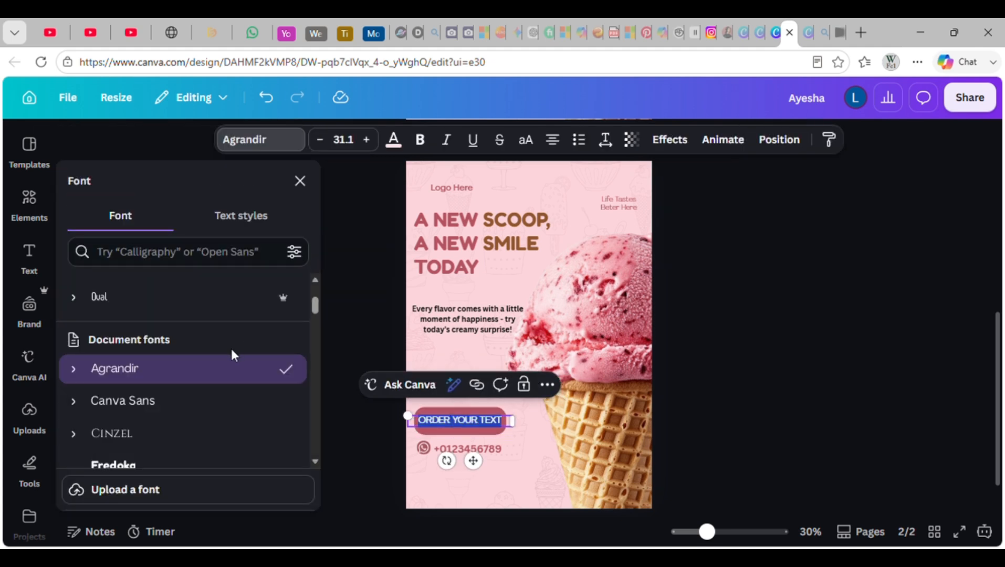
{"action": "left_click", "coordinate": [159, 434]}
{"action": "left_click", "coordinate": [739, 403]}
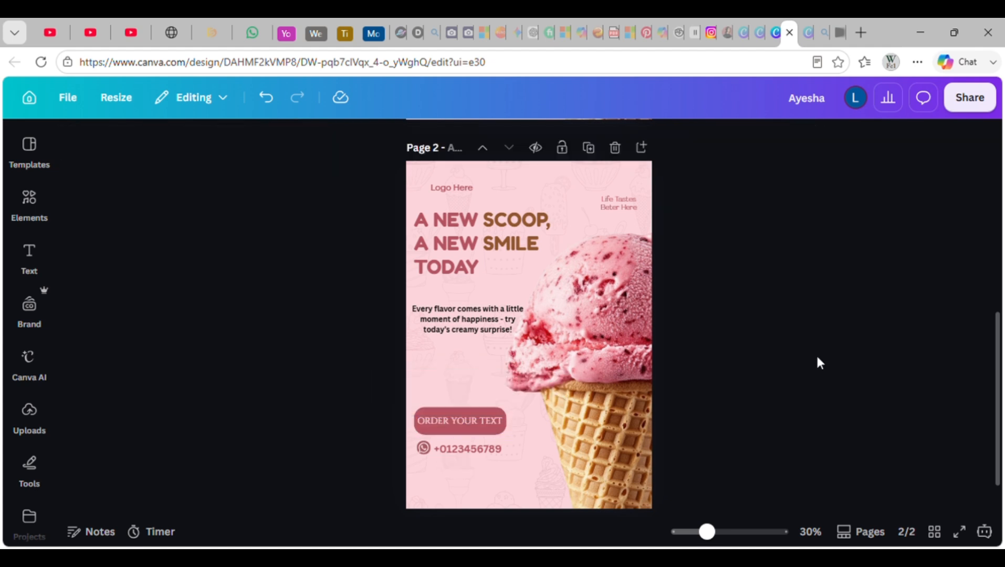
Nudge the phone number downward to widen the gap between it and the order button
{"action": "left_click", "coordinate": [451, 447]}
{"action": "key", "text": "Down"}
{"action": "key", "text": "Down"}
{"action": "key", "text": "Down"}
{"action": "key", "text": "Down"}
{"action": "key", "text": "Down"}
{"action": "key", "text": "Down"}
{"action": "key", "text": "Down"}
{"action": "key", "text": "Down"}
{"action": "key", "text": "Down"}
{"action": "key", "text": "Down"}
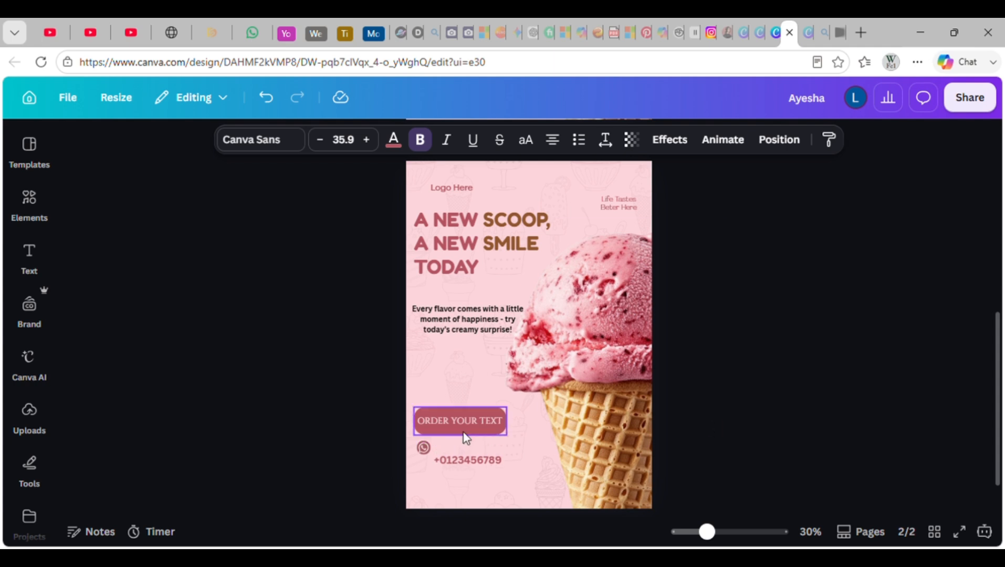
Group the WhatsApp symbol with its rose circle and move the icon down in line with the phone number
{"action": "left_click", "coordinate": [430, 448]}
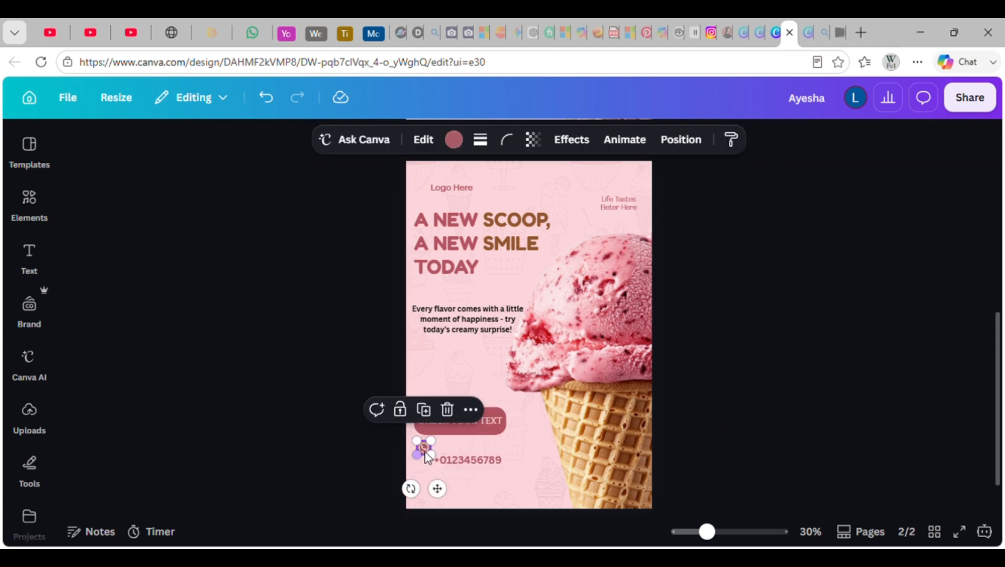
{"action": "left_click", "coordinate": [681, 140]}
{"action": "scroll", "coordinate": [205, 433], "scroll_direction": "down", "scroll_amount": 5}
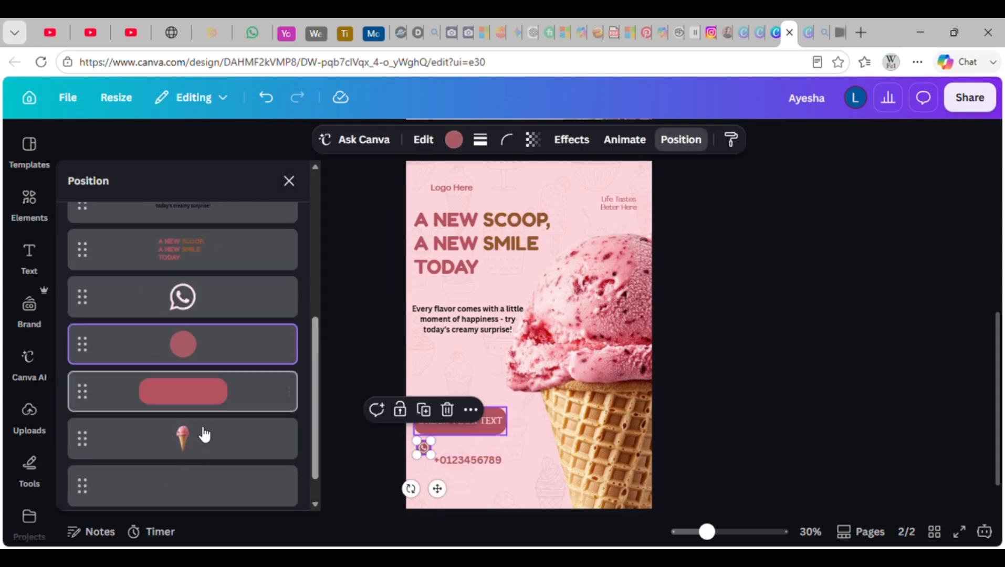
{"action": "left_click", "coordinate": [204, 231], "text": "shift"}
{"action": "left_click", "coordinate": [395, 412]}
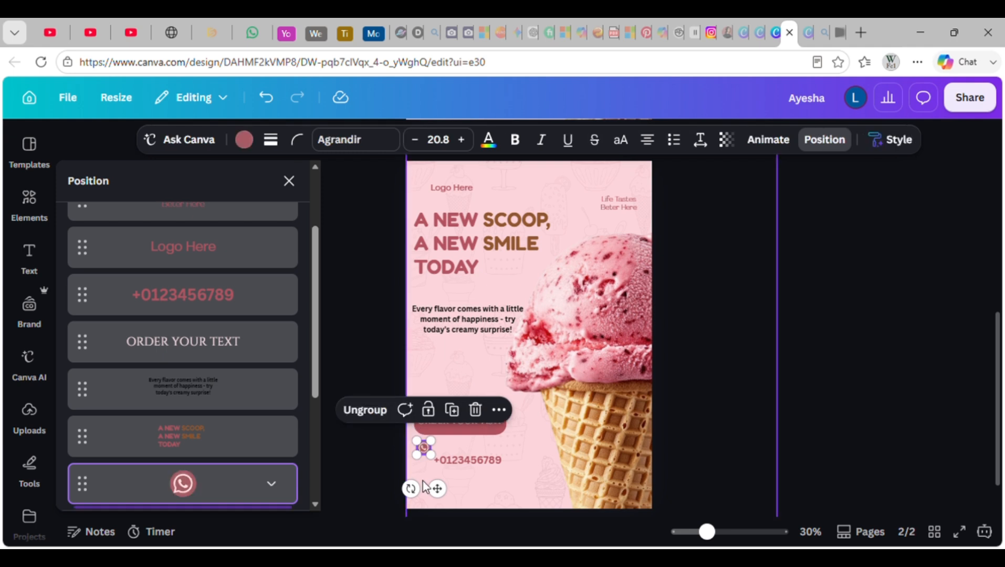
{"action": "left_click_drag", "start_coordinate": [439, 488], "coordinate": [442, 508]}
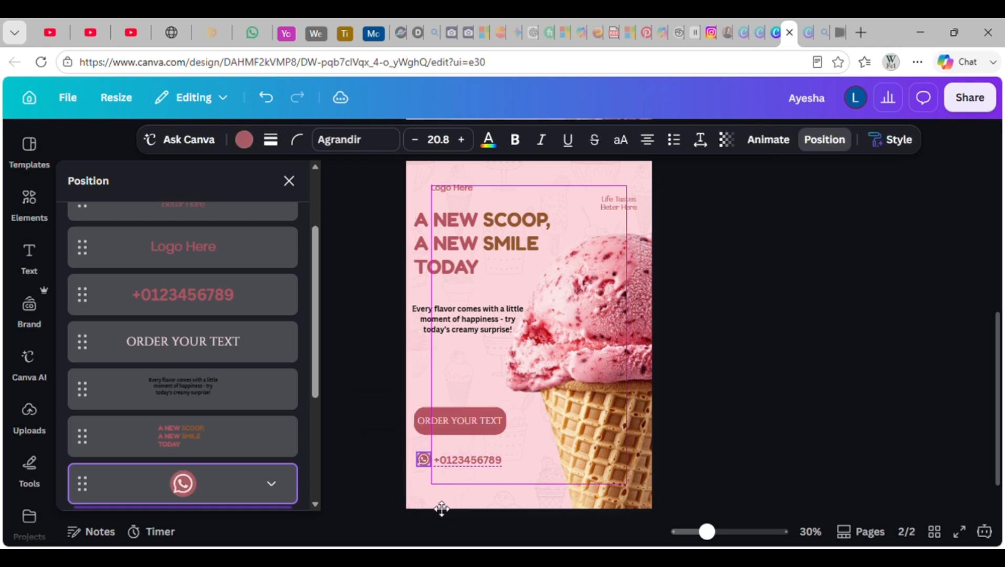
{"action": "left_click", "coordinate": [363, 482]}
Reduce the height of the order button's shape, group it with its label, and place it just above the phone number
{"action": "left_click", "coordinate": [447, 418]}
{"action": "left_click", "coordinate": [463, 411]}
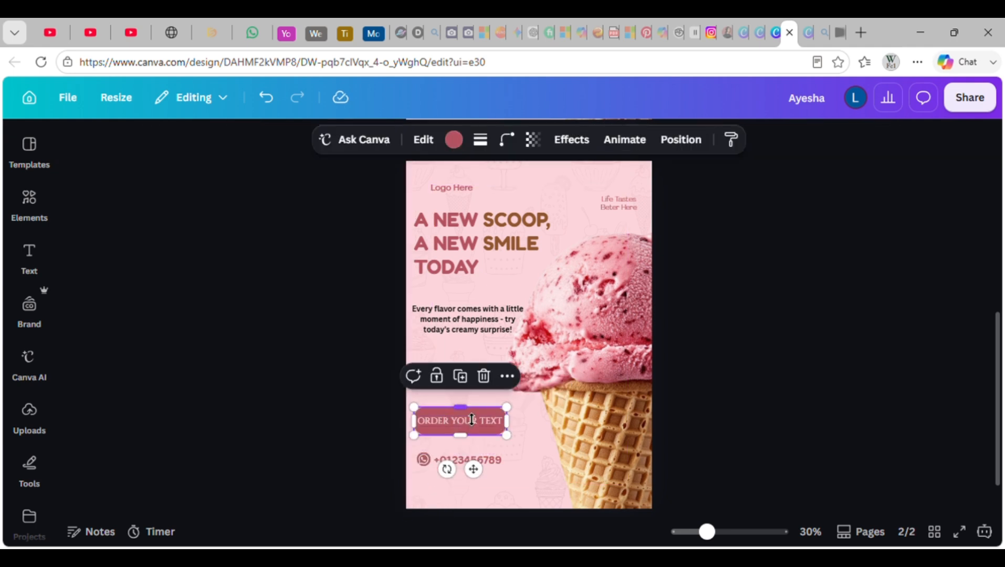
{"action": "left_click_drag", "start_coordinate": [461, 408], "coordinate": [475, 436]}
{"action": "left_click", "coordinate": [479, 424], "text": "shift"}
{"action": "left_click", "coordinate": [422, 377]}
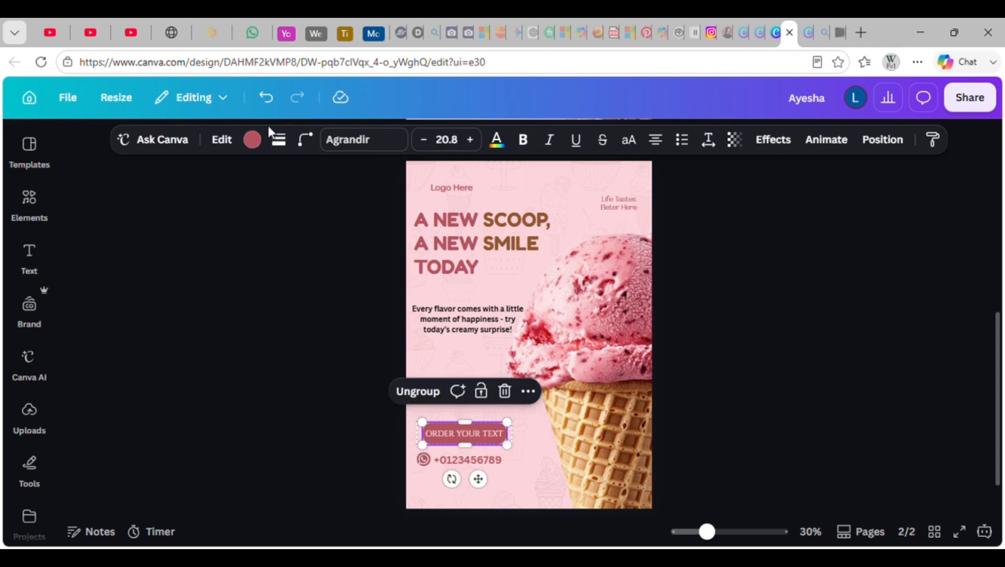
Set the order button's corner rounding to 38
{"action": "left_click", "coordinate": [305, 139]}
{"action": "left_click_drag", "start_coordinate": [287, 207], "coordinate": [287, 210]}
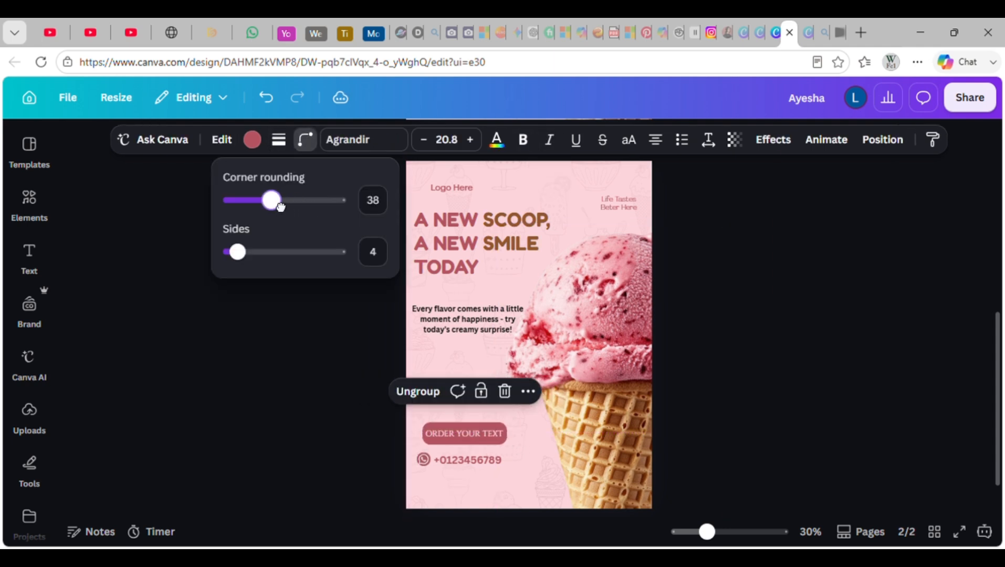
{"action": "left_click", "coordinate": [254, 373]}
Nudge the tagline slightly upward and shift the "A NEW SCOOP, A NEW SMILE TODAY" heading slightly down and to the right
{"action": "left_click", "coordinate": [473, 317]}
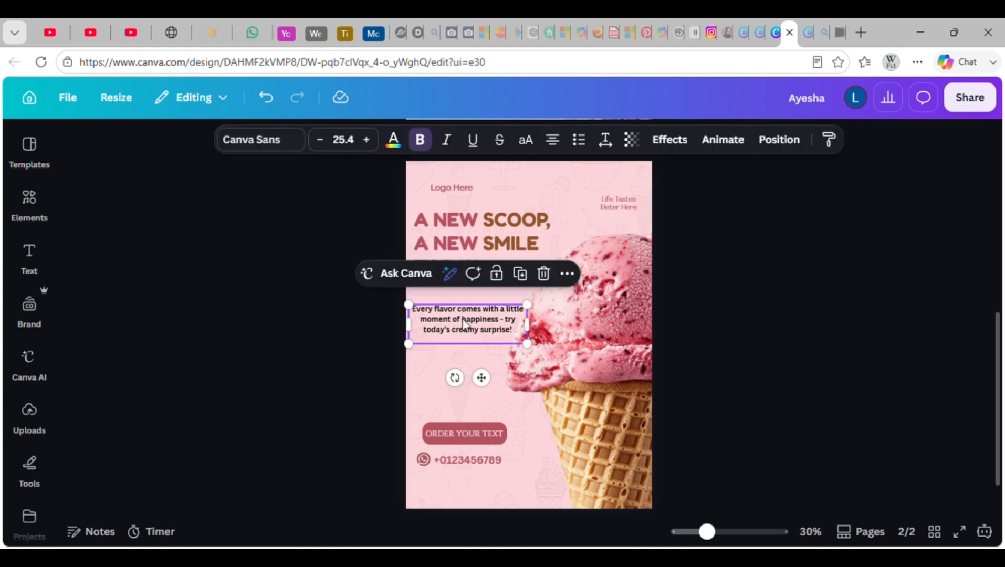
{"action": "mouse_move", "coordinate": [473, 317]}
{"action": "left_mouse_down"}
{"action": "mouse_move", "coordinate": [470, 353]}
{"action": "mouse_move", "coordinate": [473, 315]}
{"action": "left_mouse_up"}
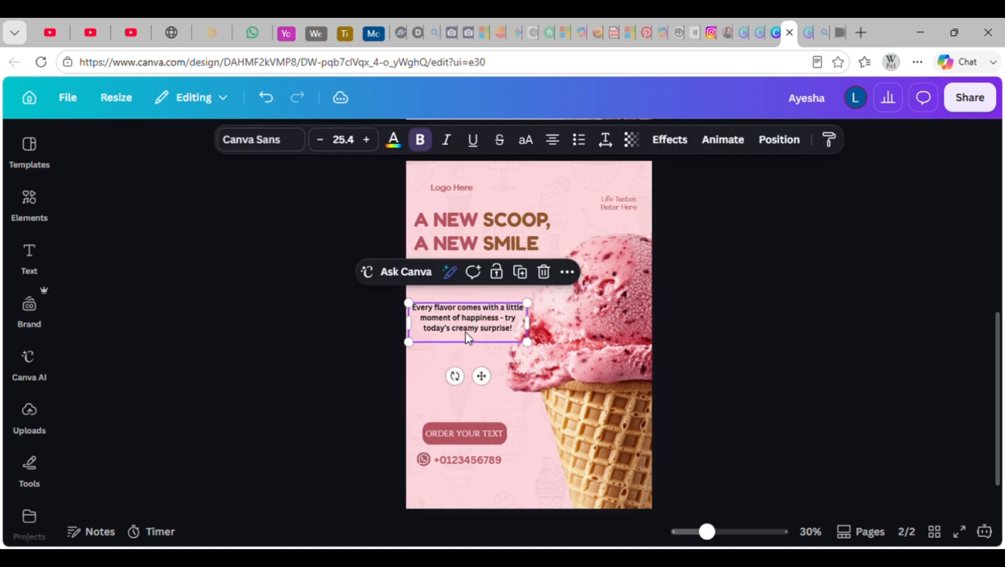
{"action": "left_click", "coordinate": [477, 246]}
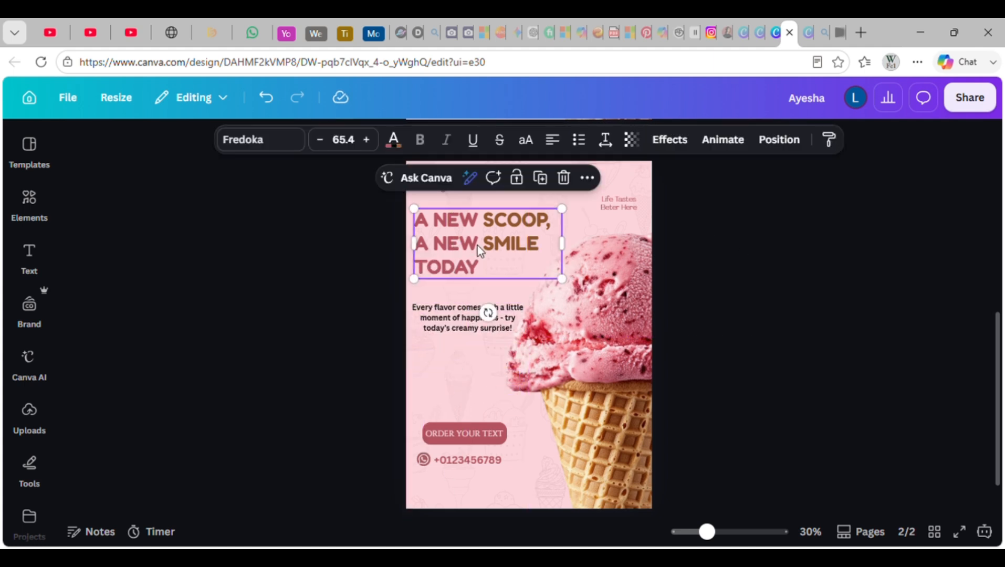
{"action": "left_click_drag", "start_coordinate": [477, 245], "coordinate": [486, 254]}
{"action": "left_click", "coordinate": [664, 314]}
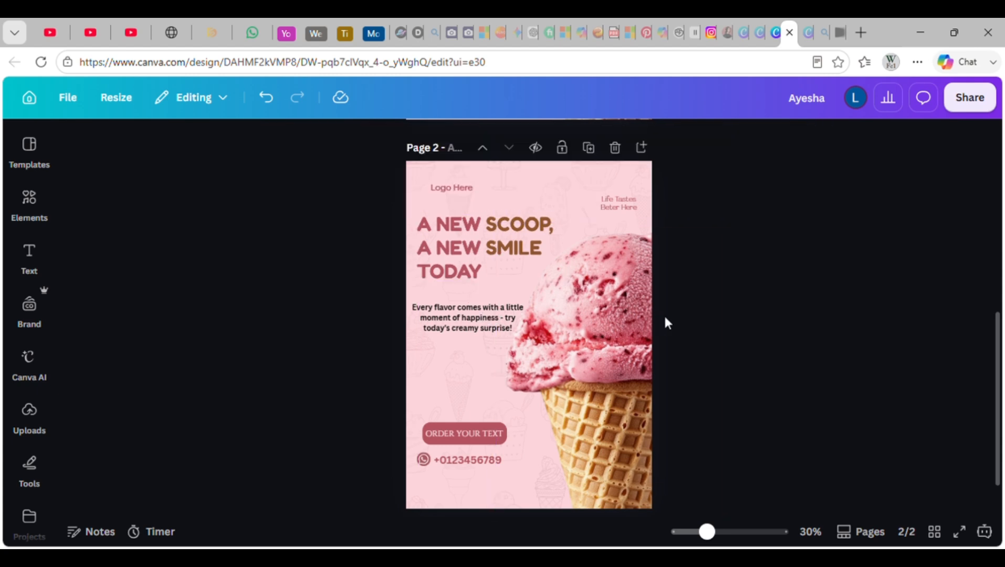